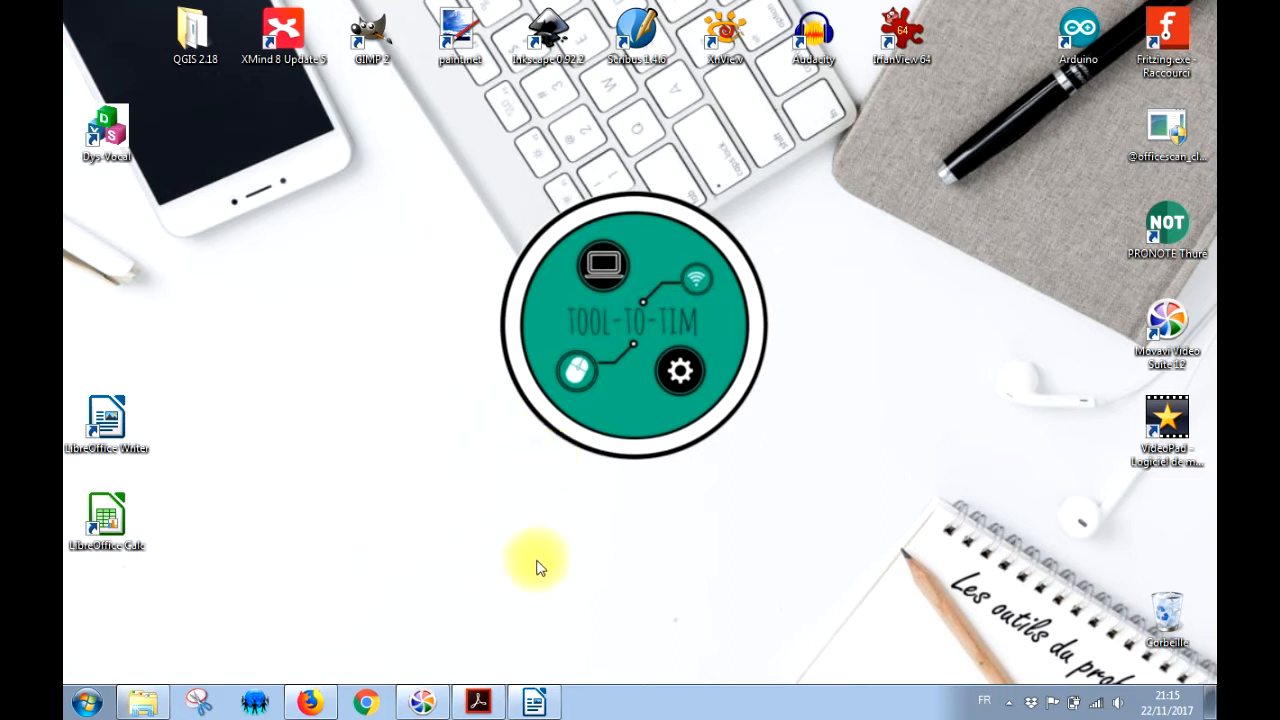
- Switch to chapitres.odt in LibreOffice Writer and examine the green main headings on both pages and their paragraph style
left_click(556, 686)
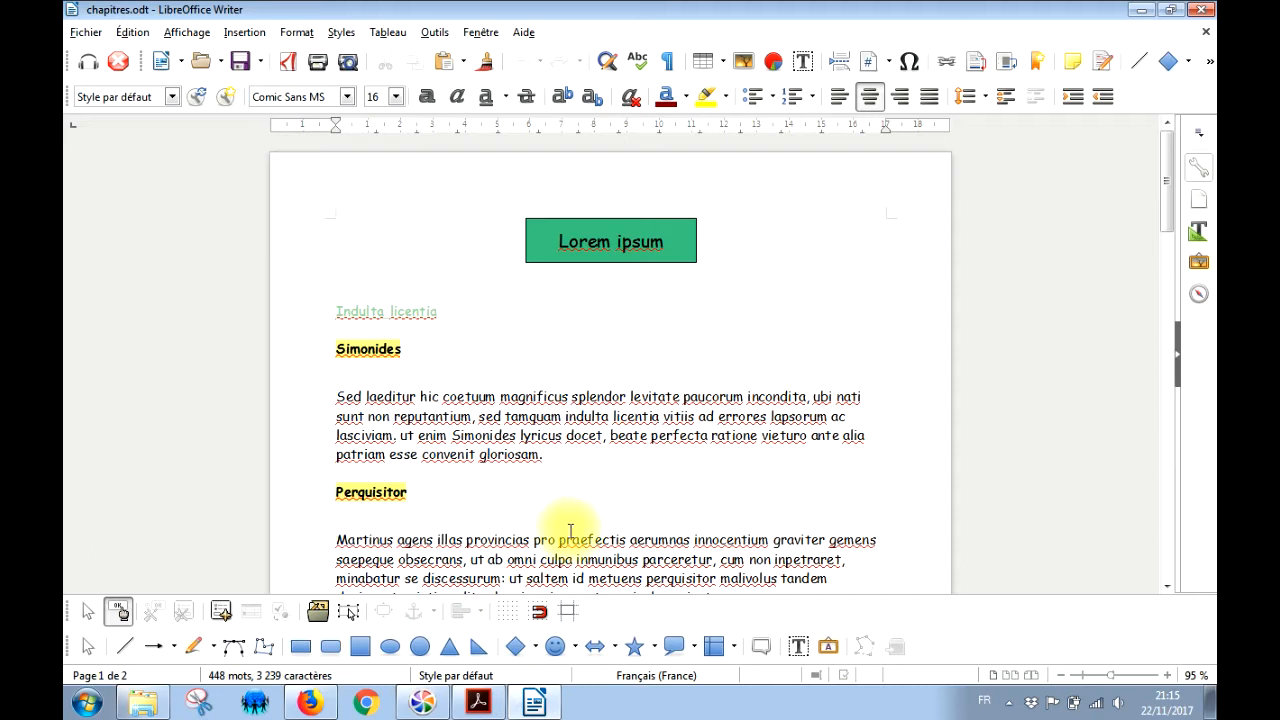
scroll(566, 530, "down", 1)
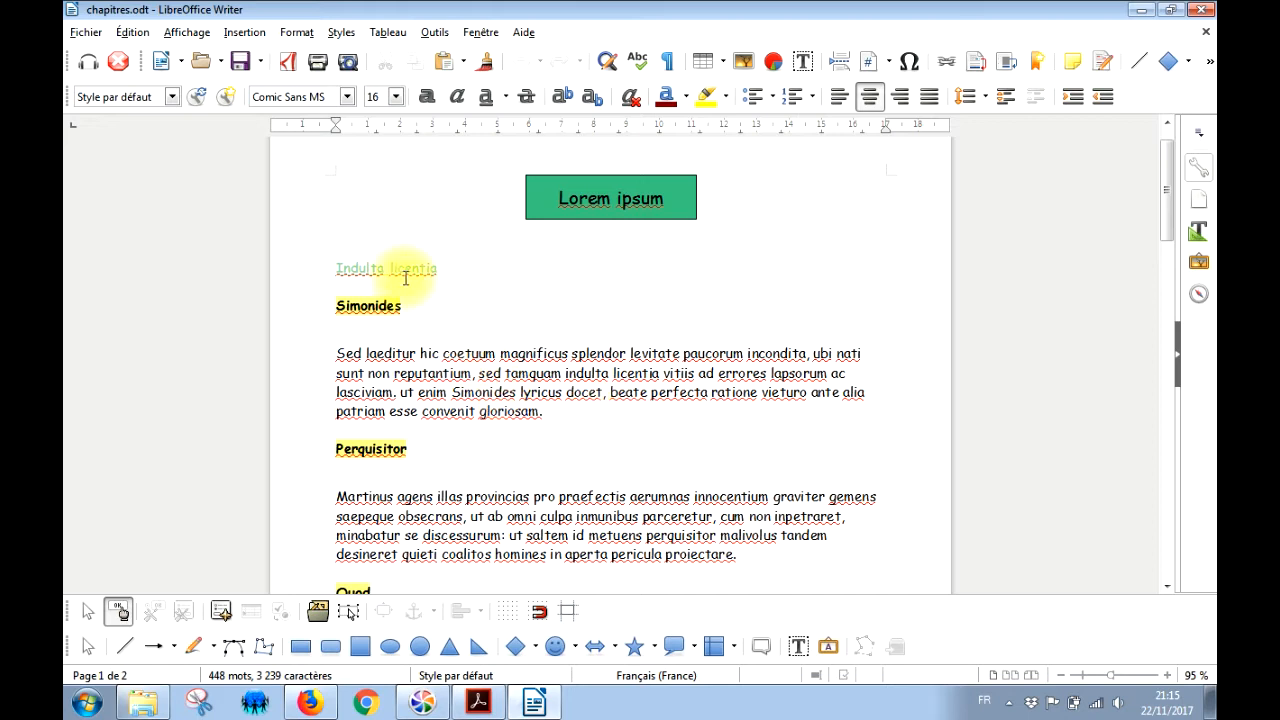
left_click(368, 269)
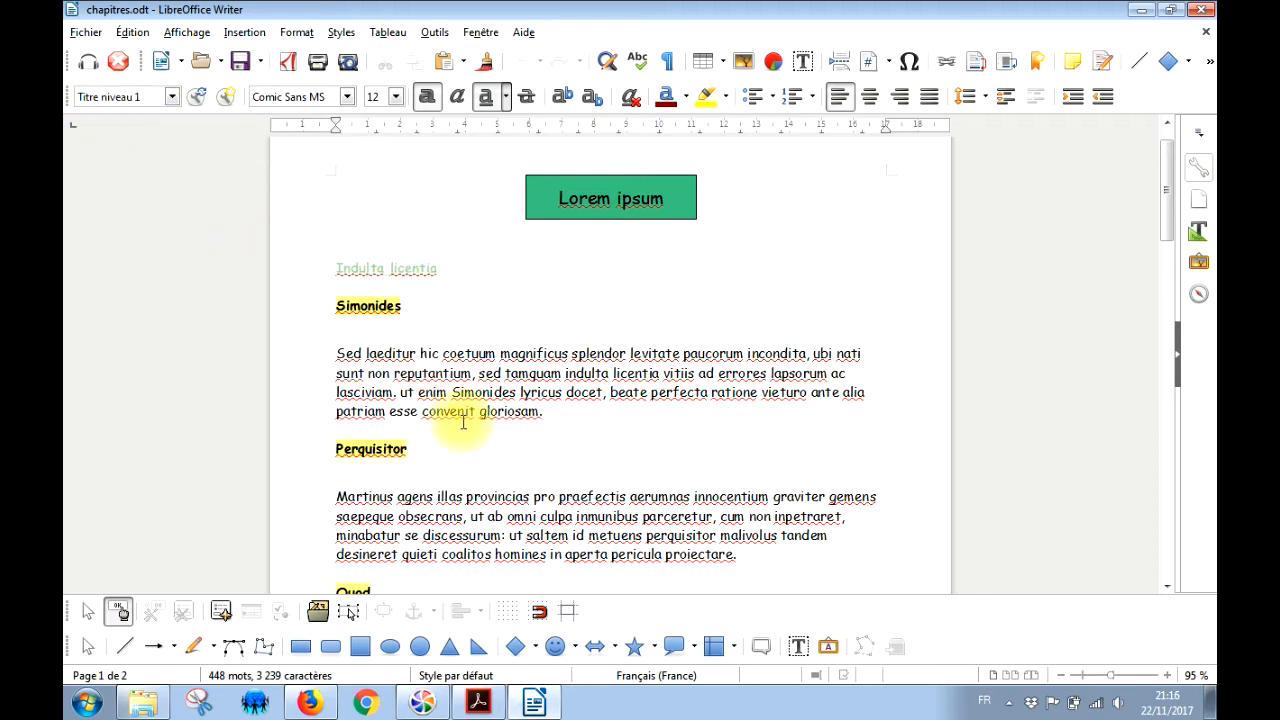
scroll(463, 422, "down", 6)
scroll(463, 422, "down", 1)
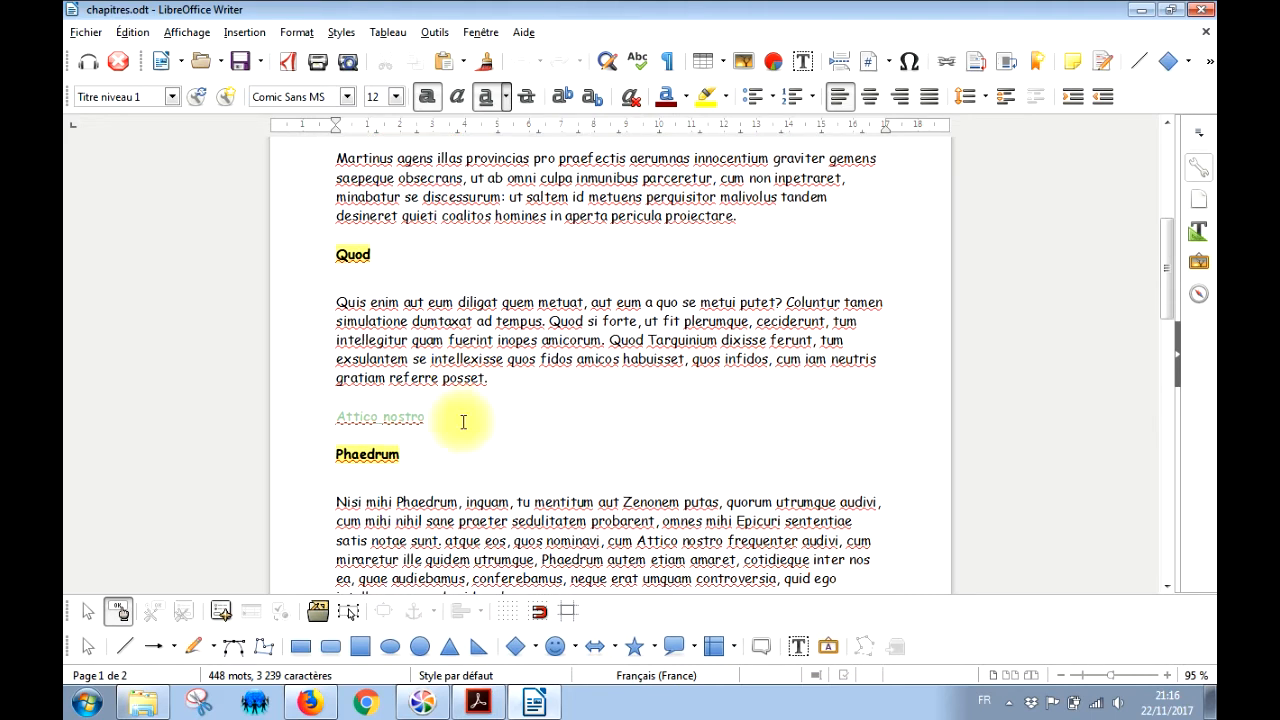
left_click_drag(423, 417, 336, 418)
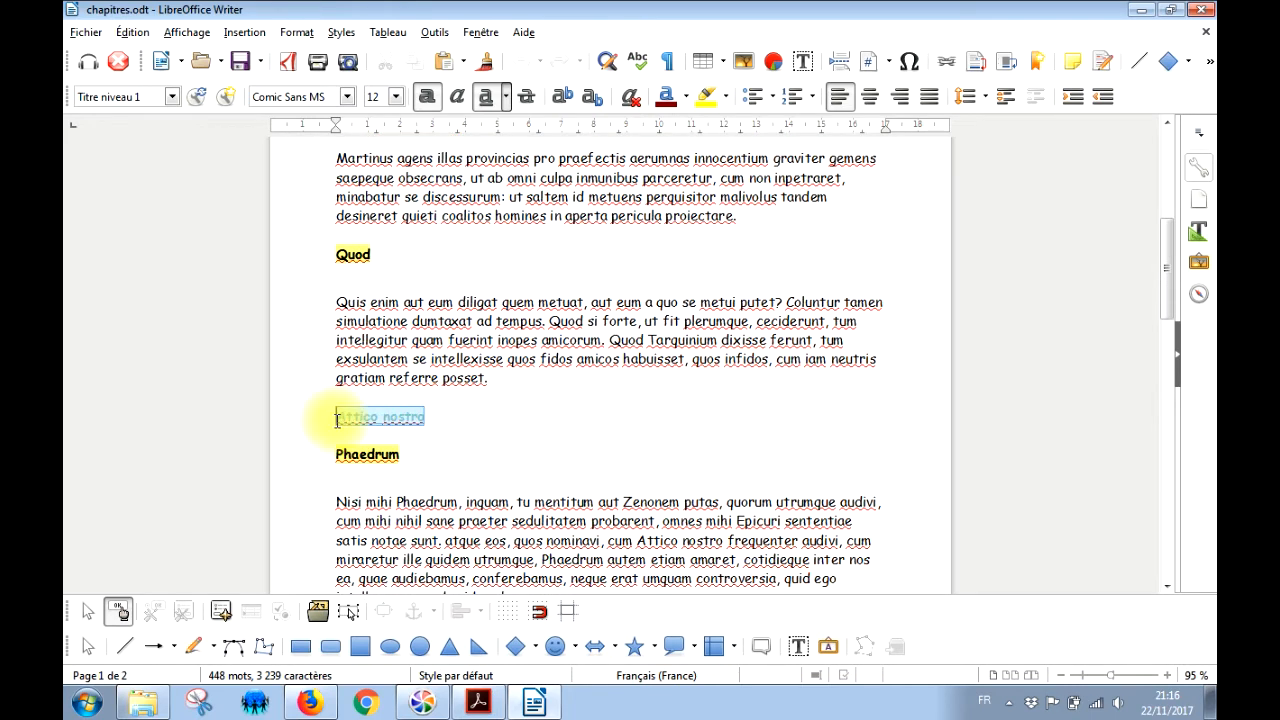
scroll(536, 435, "down", 2)
scroll(536, 435, "down", 7)
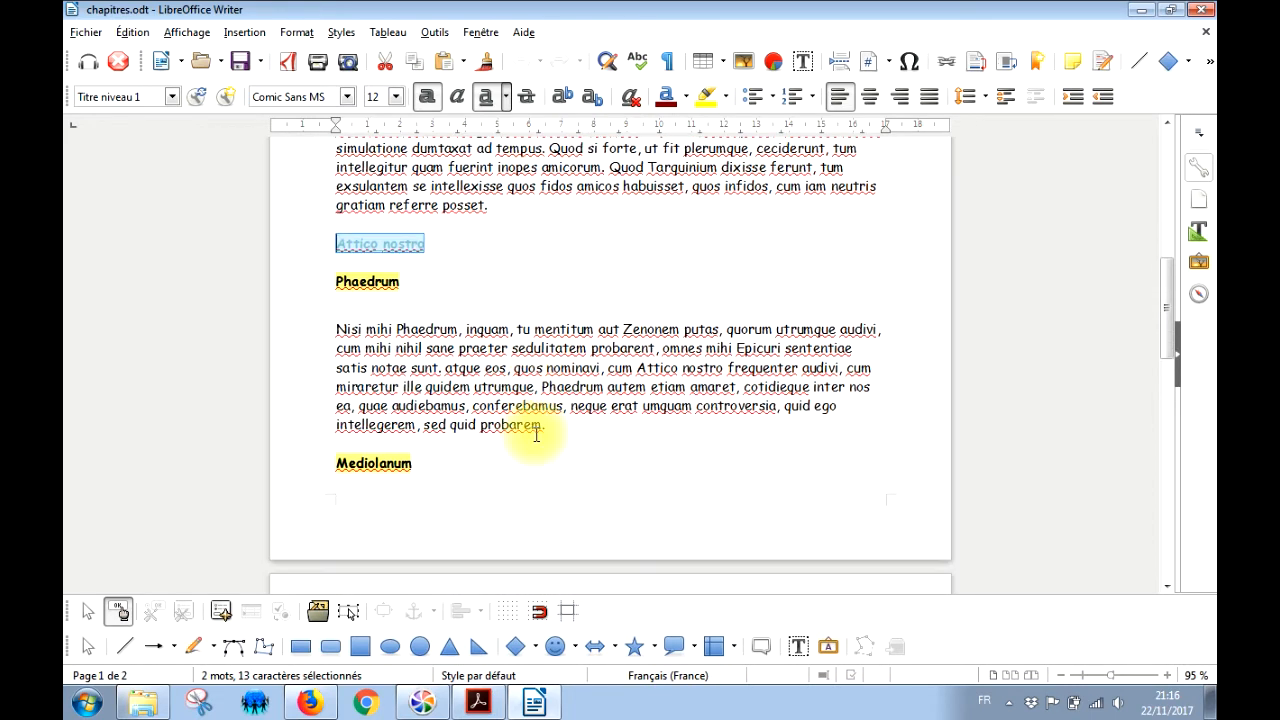
scroll(536, 435, "down", 2)
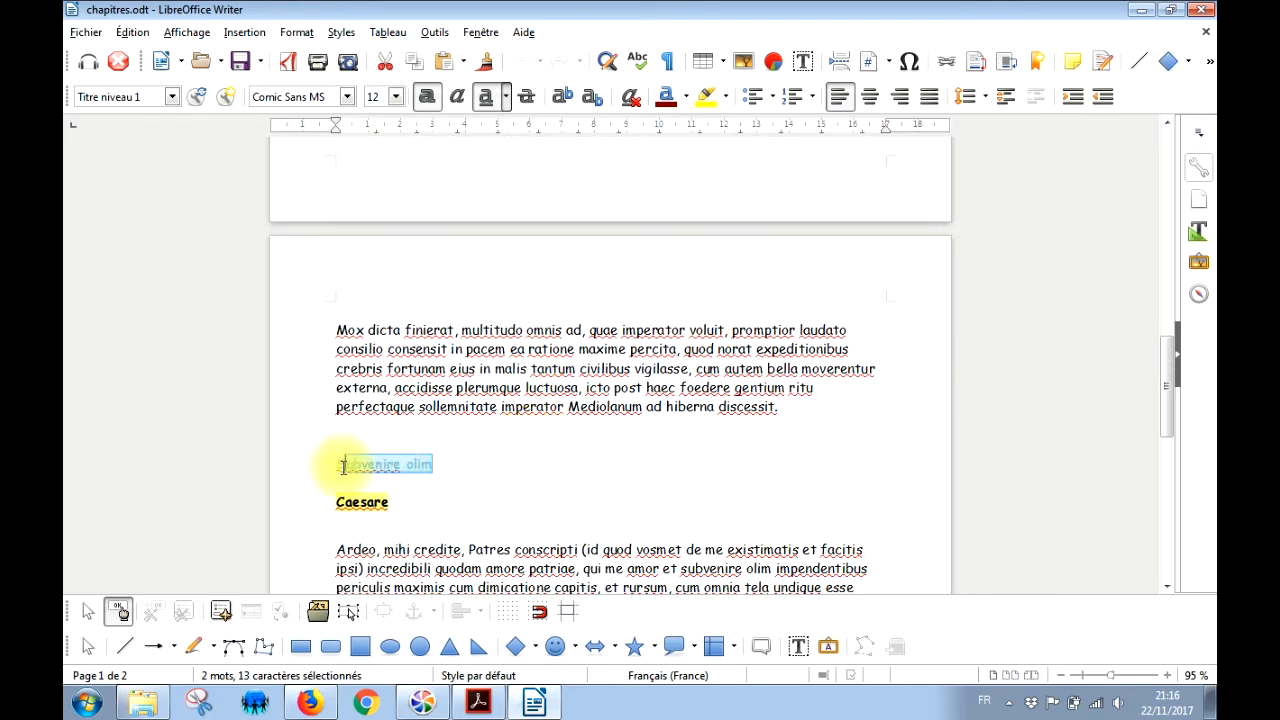
scroll(647, 440, "down", 4)
scroll(640, 444, "up", 20)
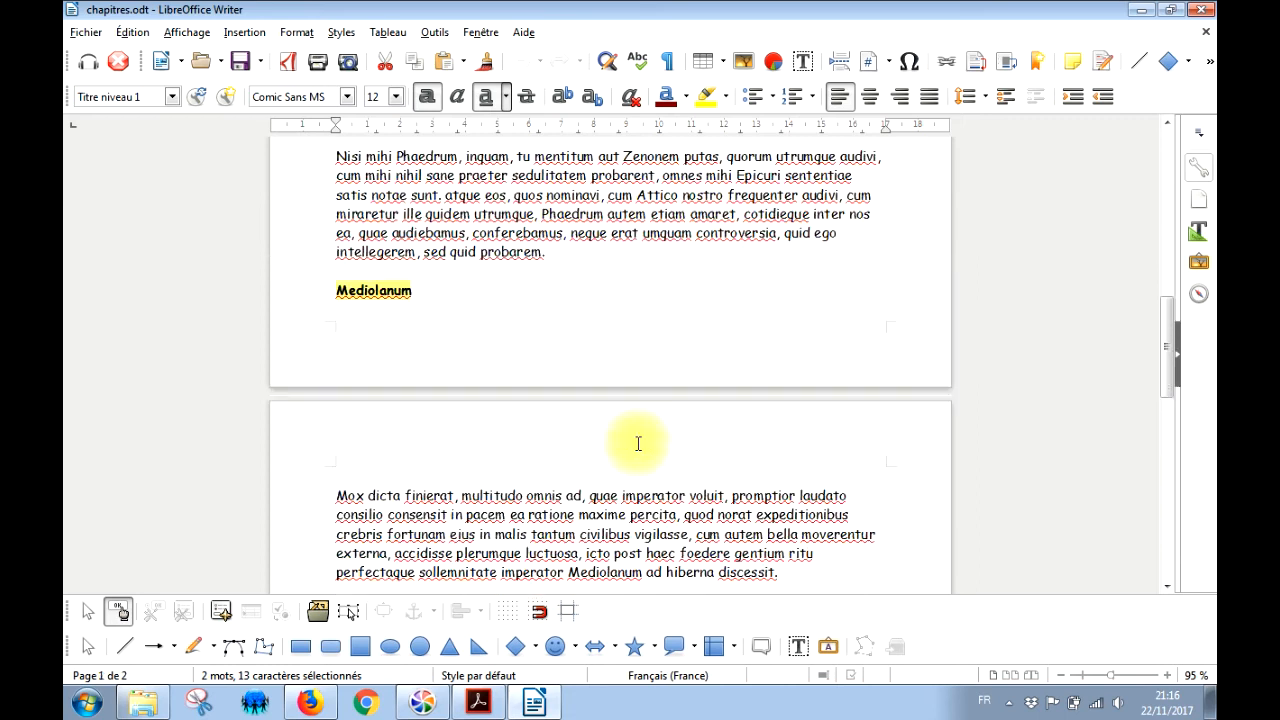
scroll(630, 443, "up", 3)
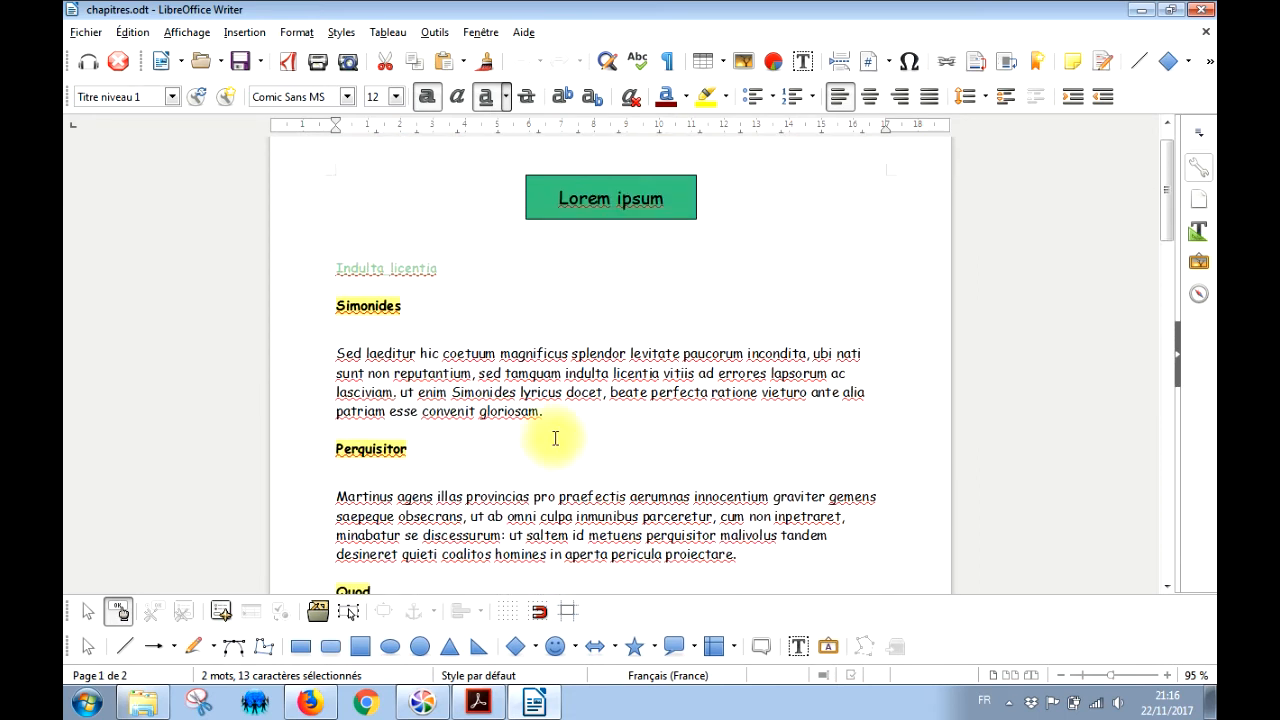
- Check the paragraph style of the Simonides subheading and look over the other yellow-highlighted subheadings in the document
left_click(355, 305)
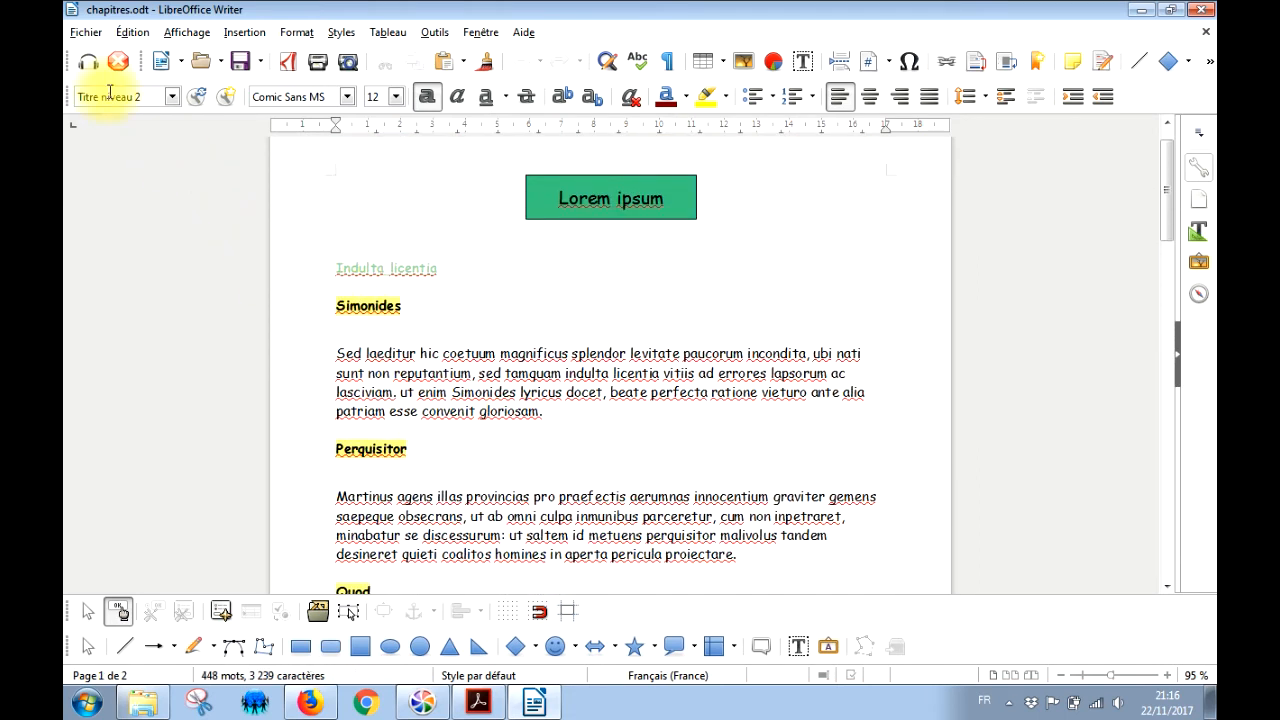
scroll(114, 94, "down", 1)
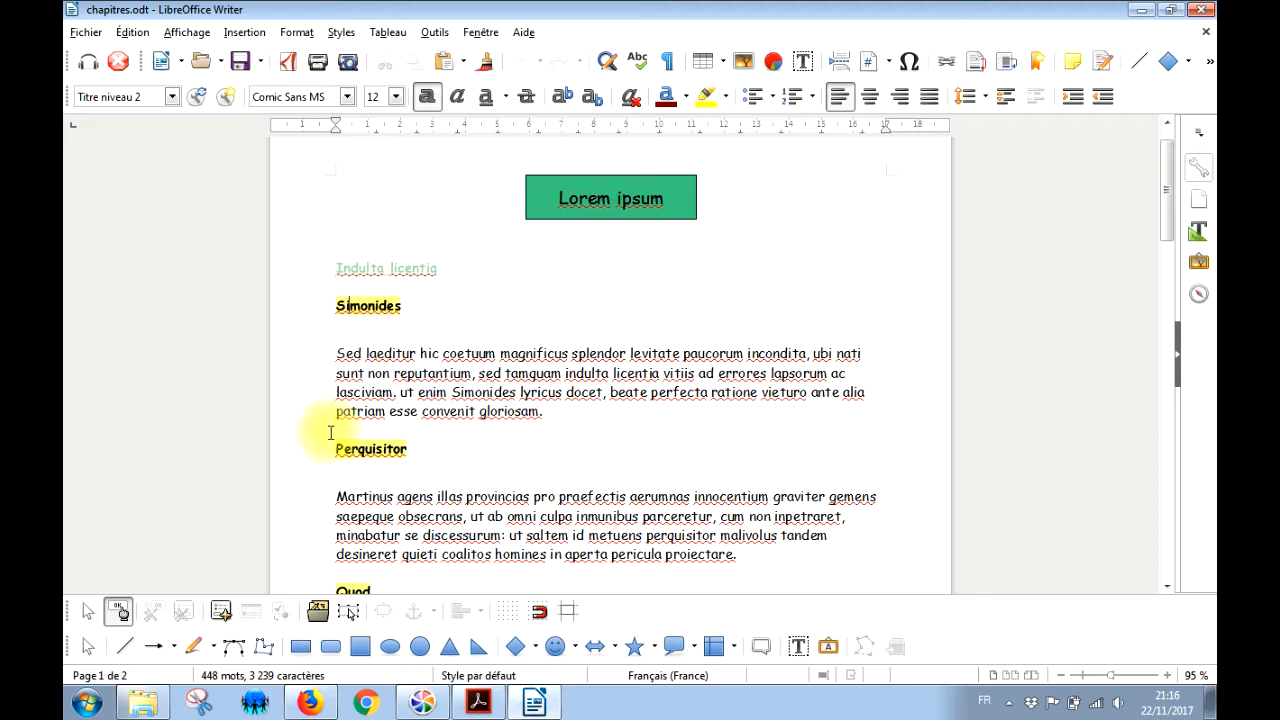
scroll(414, 494, "down", 4)
scroll(418, 497, "down", 5)
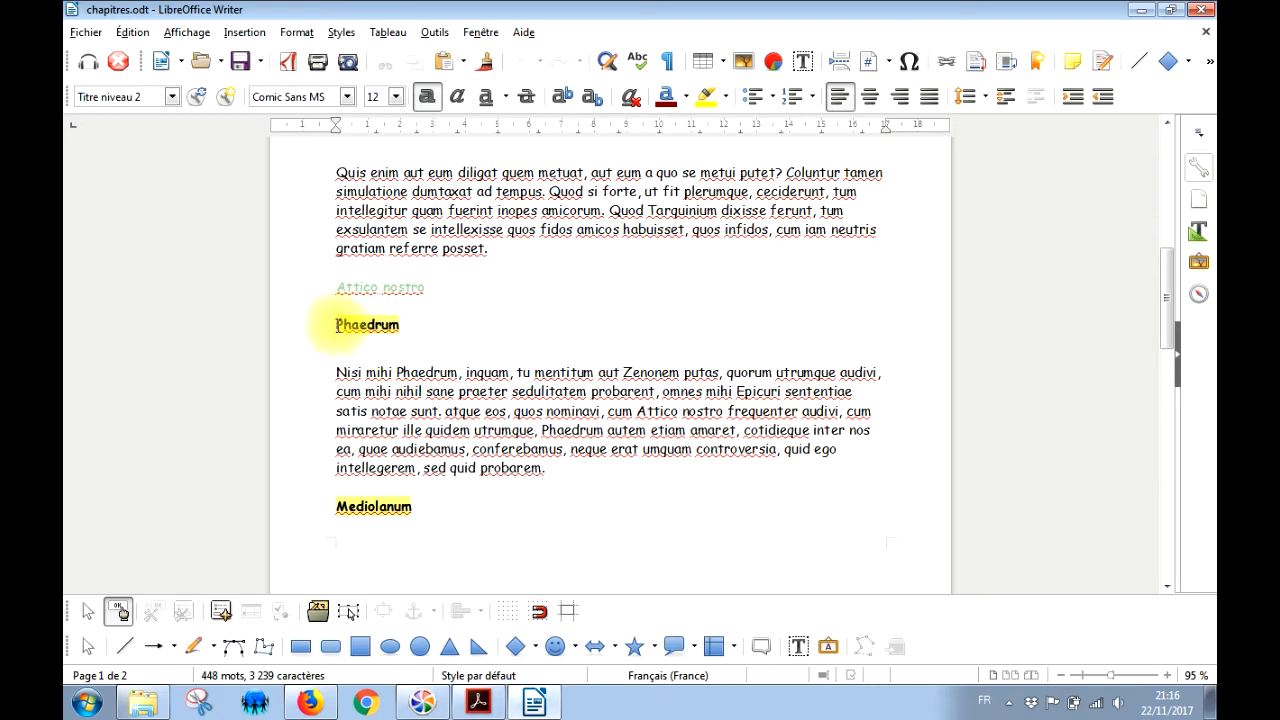
scroll(343, 510, "down", 8)
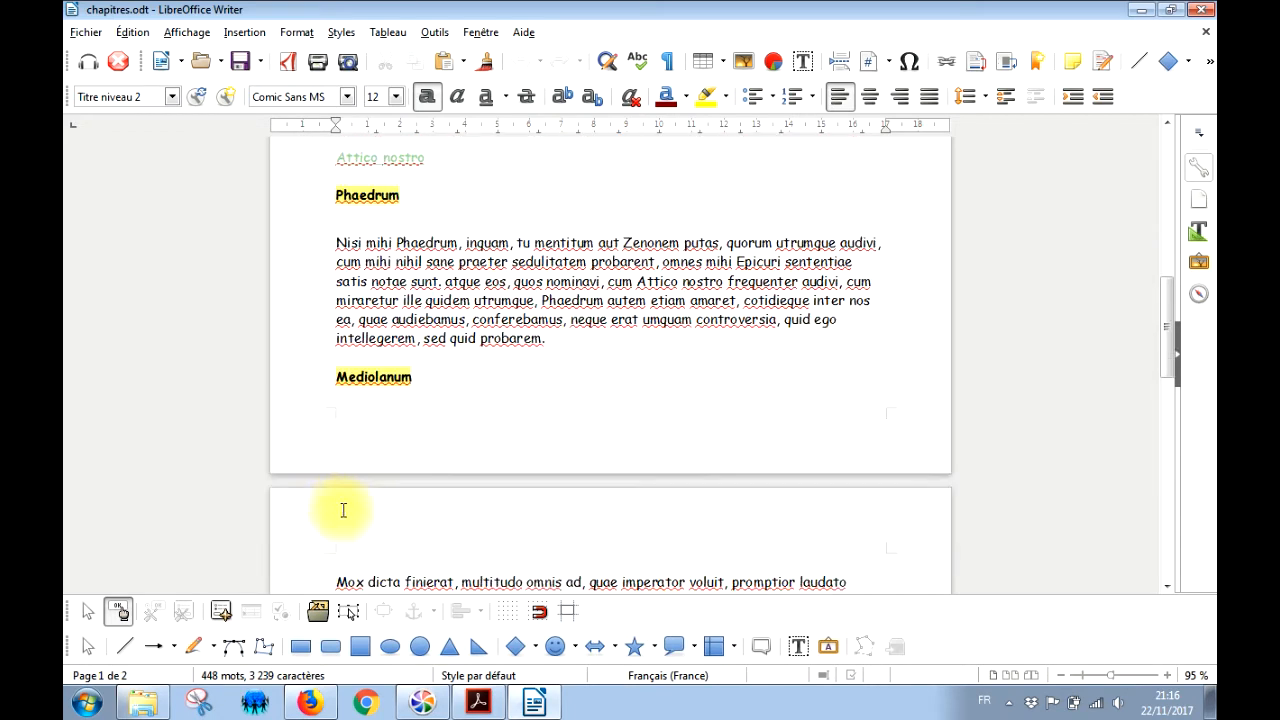
scroll(345, 518, "down", 3)
scroll(347, 512, "up", 6)
scroll(347, 510, "up", 15)
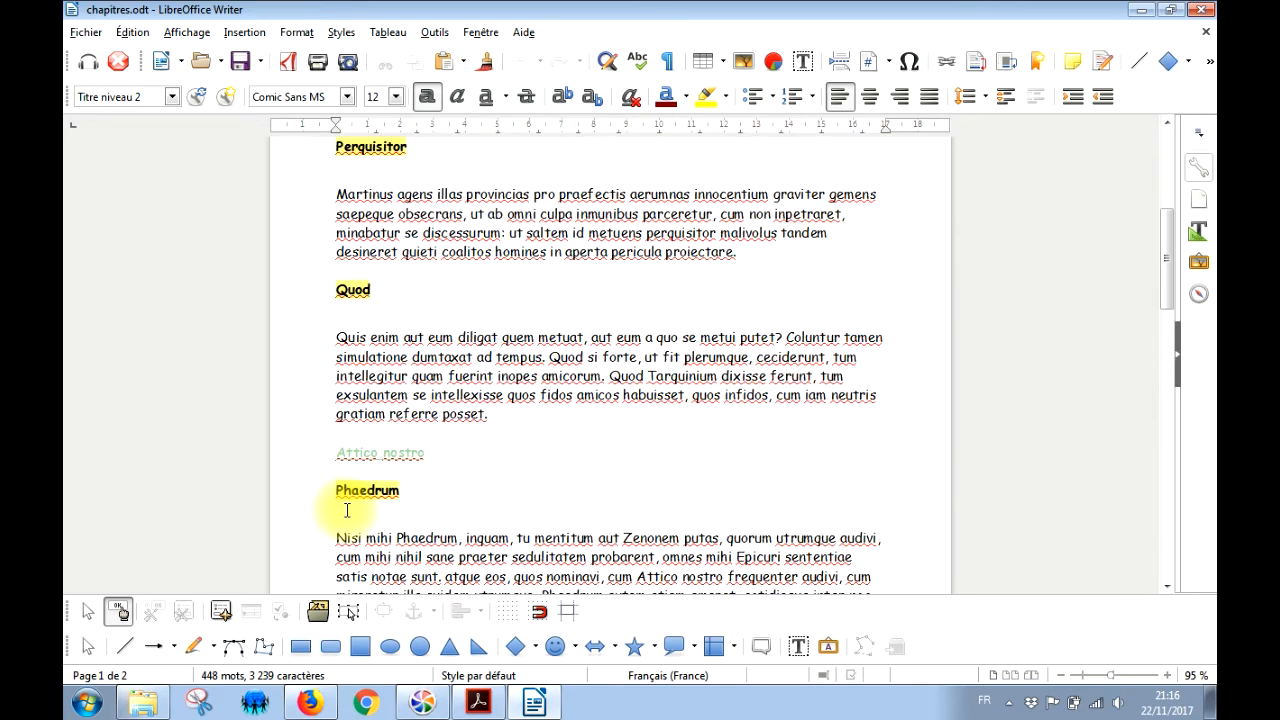
- Review how the highlighted subheadings Simonides, Perquisitor and Quod are grouped under the first green main heading
left_click_drag(358, 268, 426, 268)
left_click_drag(357, 309, 377, 312)
scroll(366, 350, "down", 2)
left_click_drag(358, 370, 392, 372)
scroll(357, 397, "down", 2)
left_click_drag(336, 426, 363, 427)
scroll(360, 430, "down", 2)
scroll(337, 434, "down", 2)
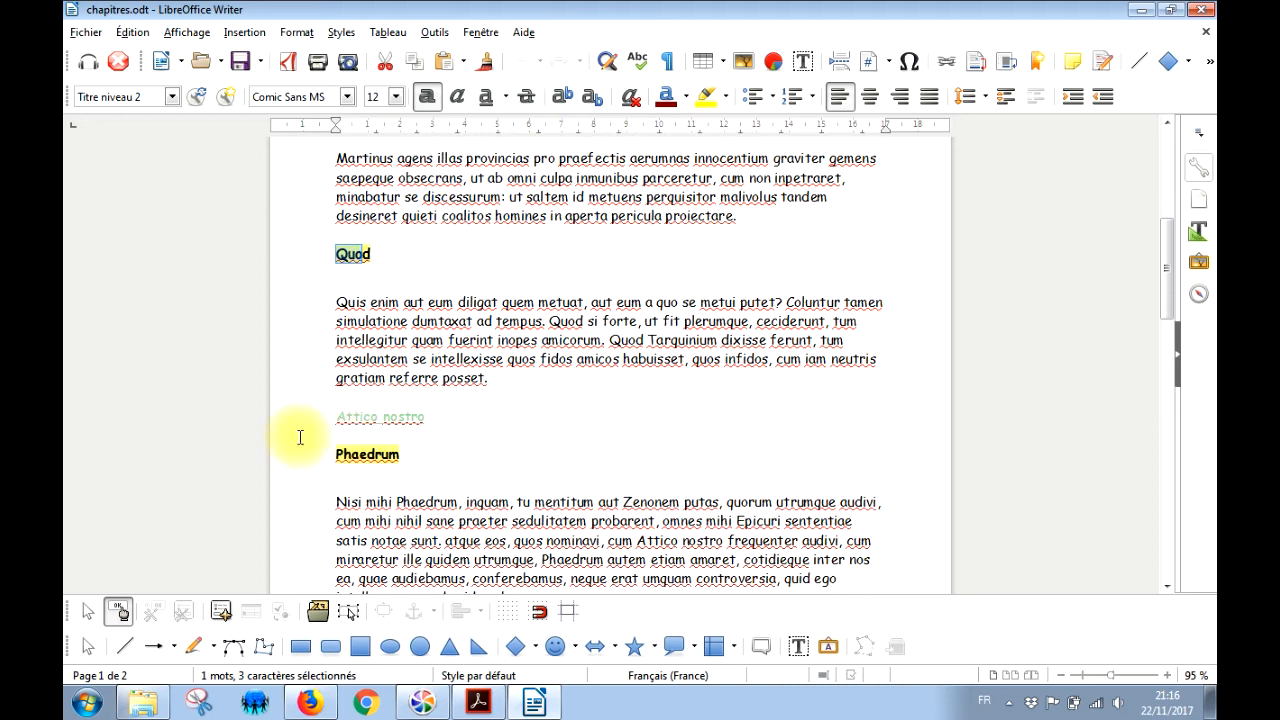
scroll(297, 434, "down", 1)
scroll(310, 440, "up", 3)
scroll(325, 442, "up", 7)
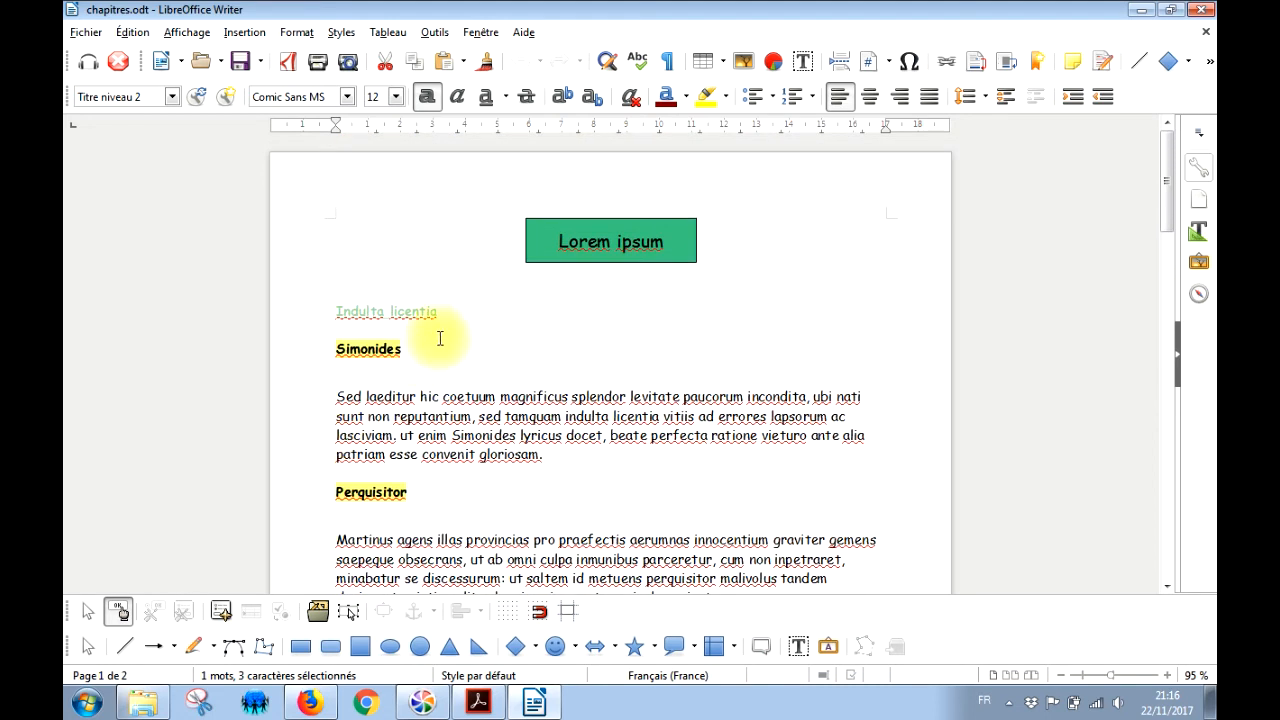
- Open the chapter numbering settings and inspect the numbering options of levels 2 to 9
left_click(435, 33)
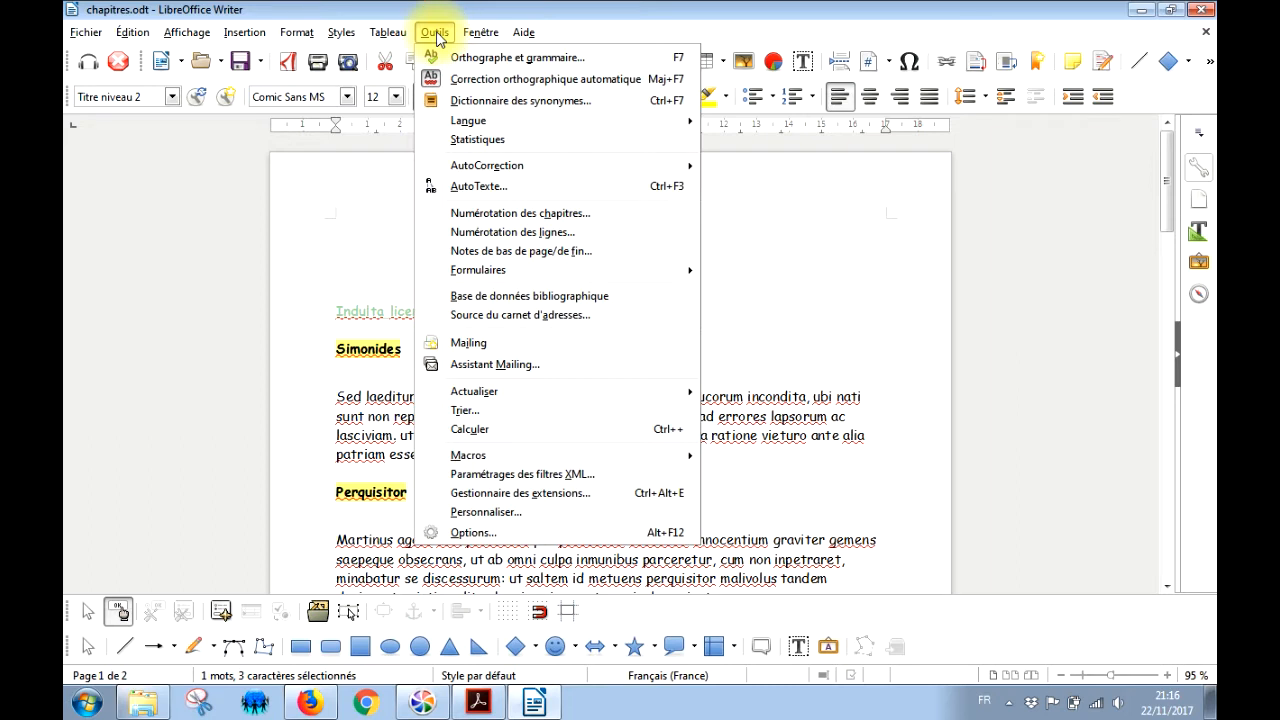
left_click(535, 216)
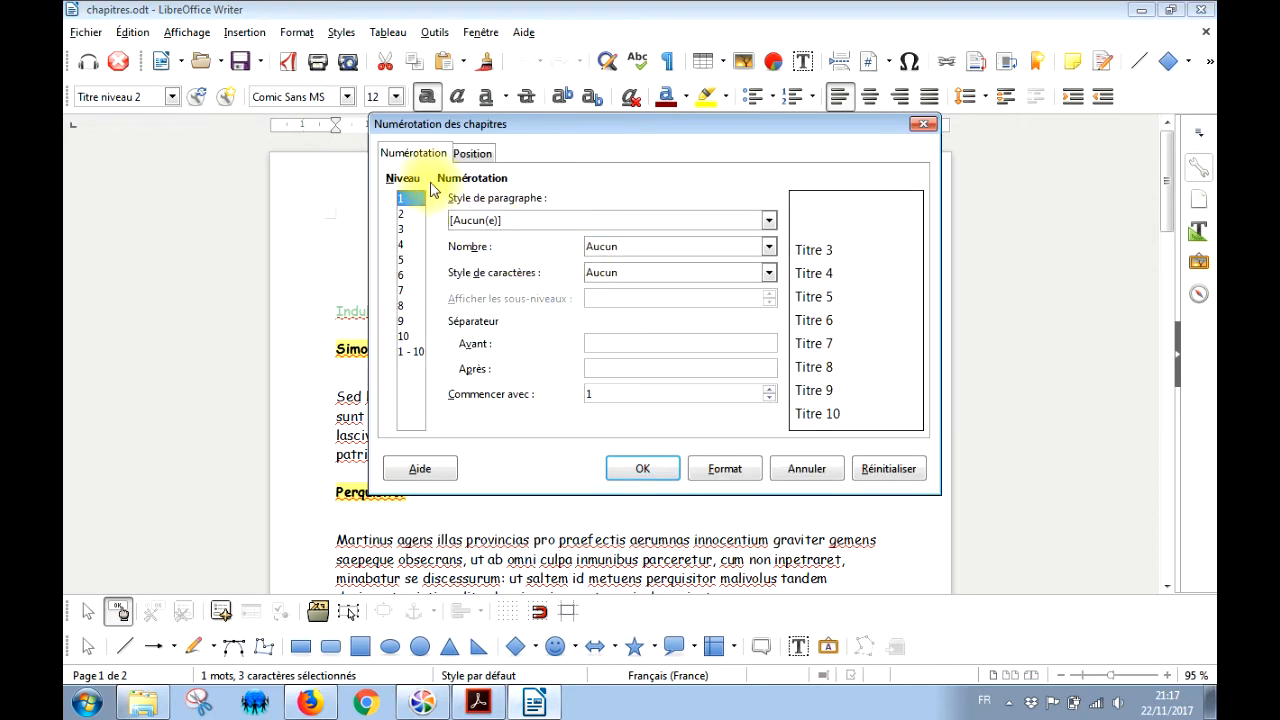
left_click(408, 214)
left_click(405, 229)
left_click(405, 244)
left_click(405, 259)
left_click(405, 276)
left_click(405, 291)
left_click(405, 306)
left_click(405, 321)
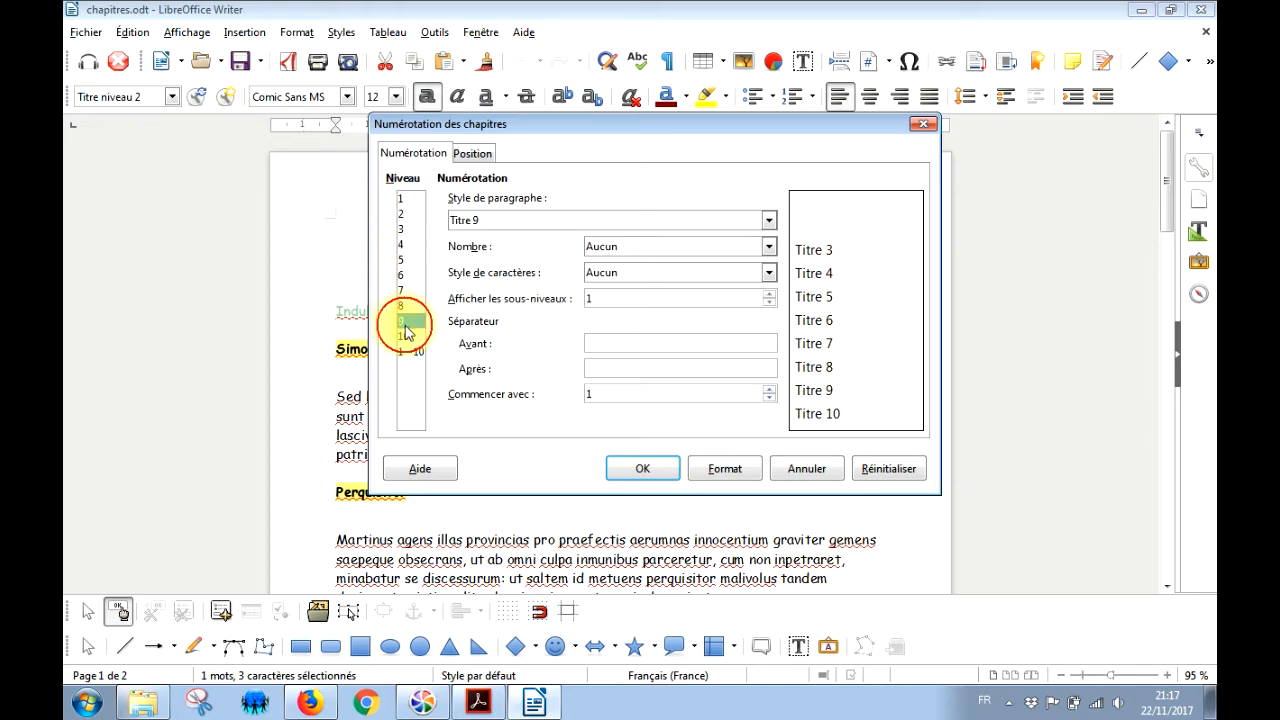
- Assign the paragraph style Titre niveau 1 to level 1 of the chapter numbering
left_click(405, 200)
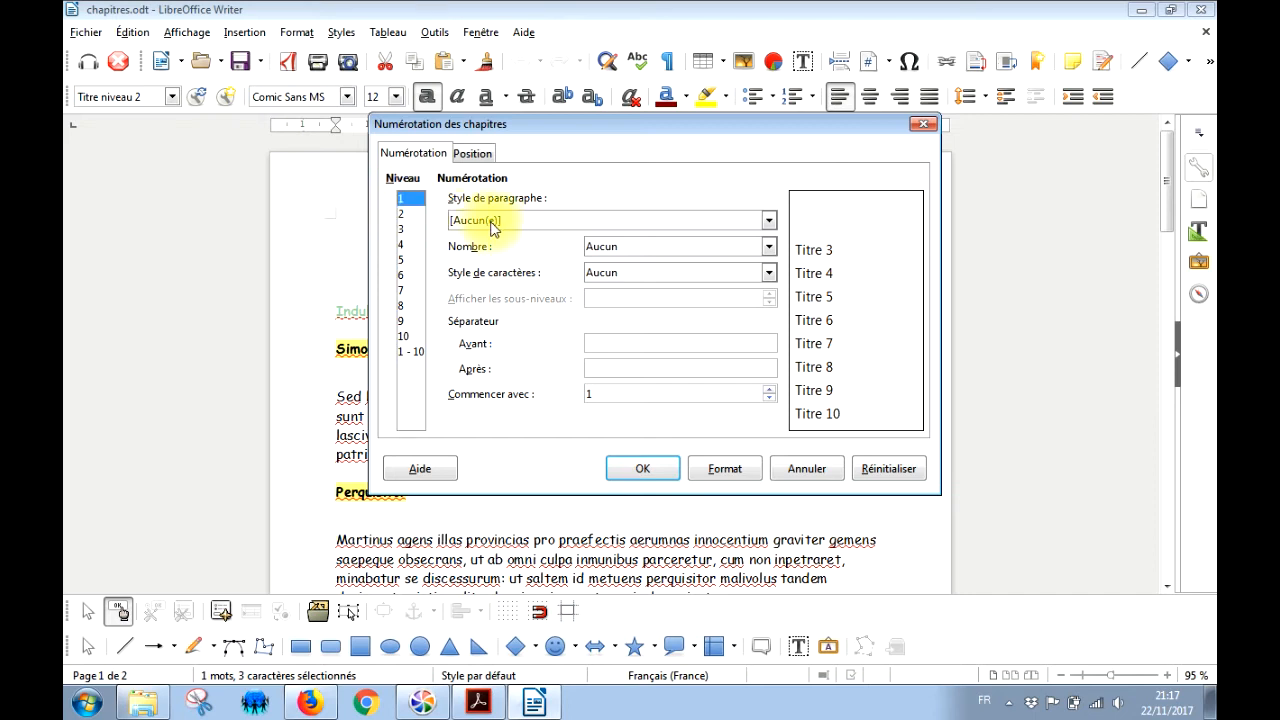
left_click_drag(541, 124, 671, 157)
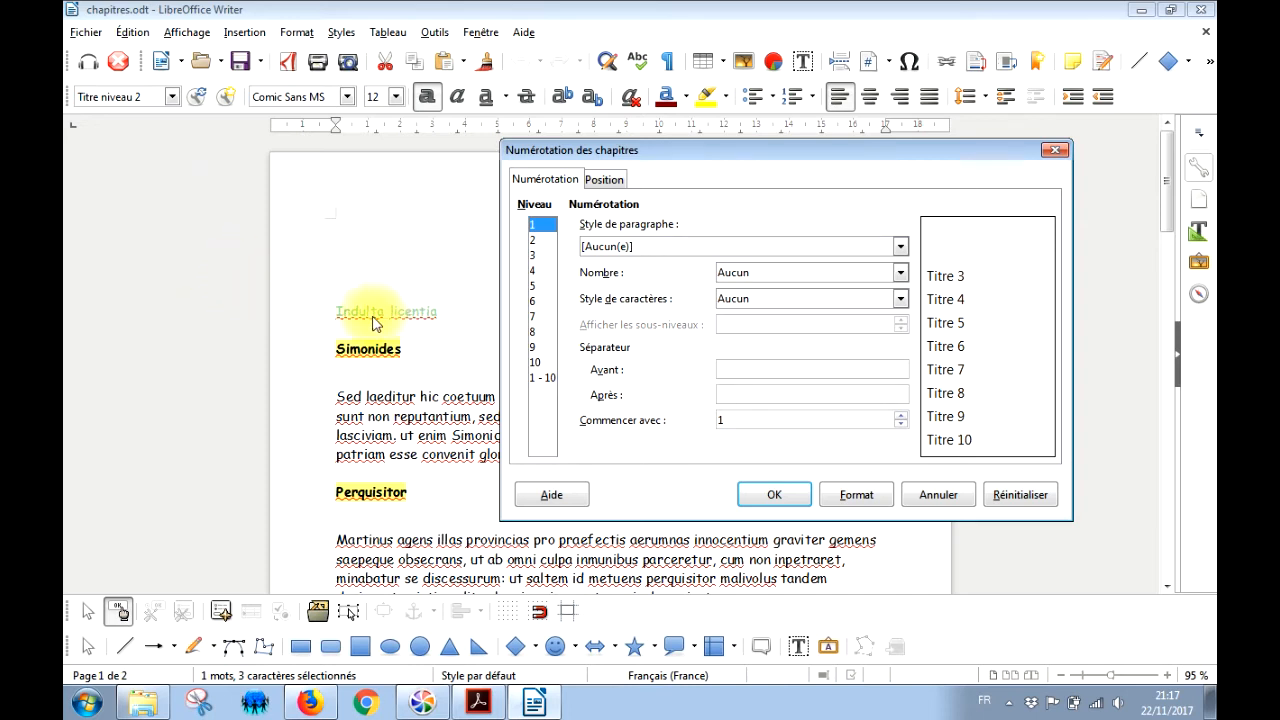
left_click_drag(806, 161, 653, 128)
left_click(390, 192)
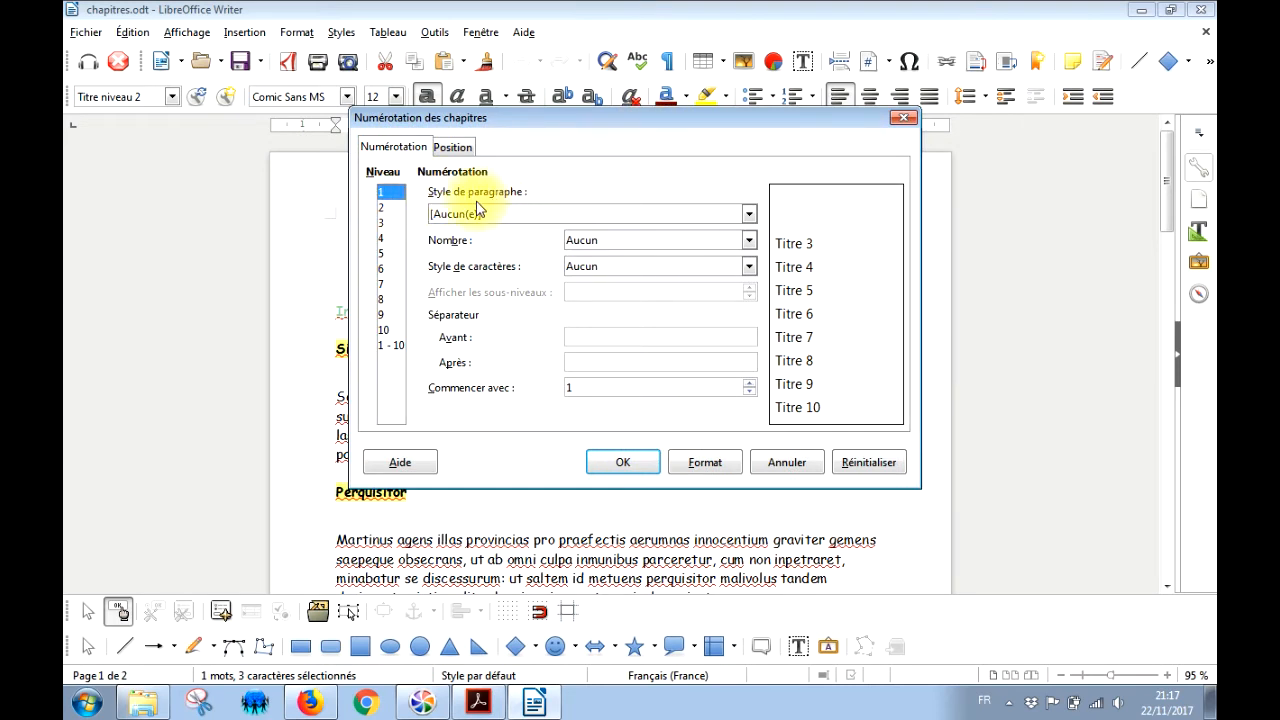
left_click(748, 214)
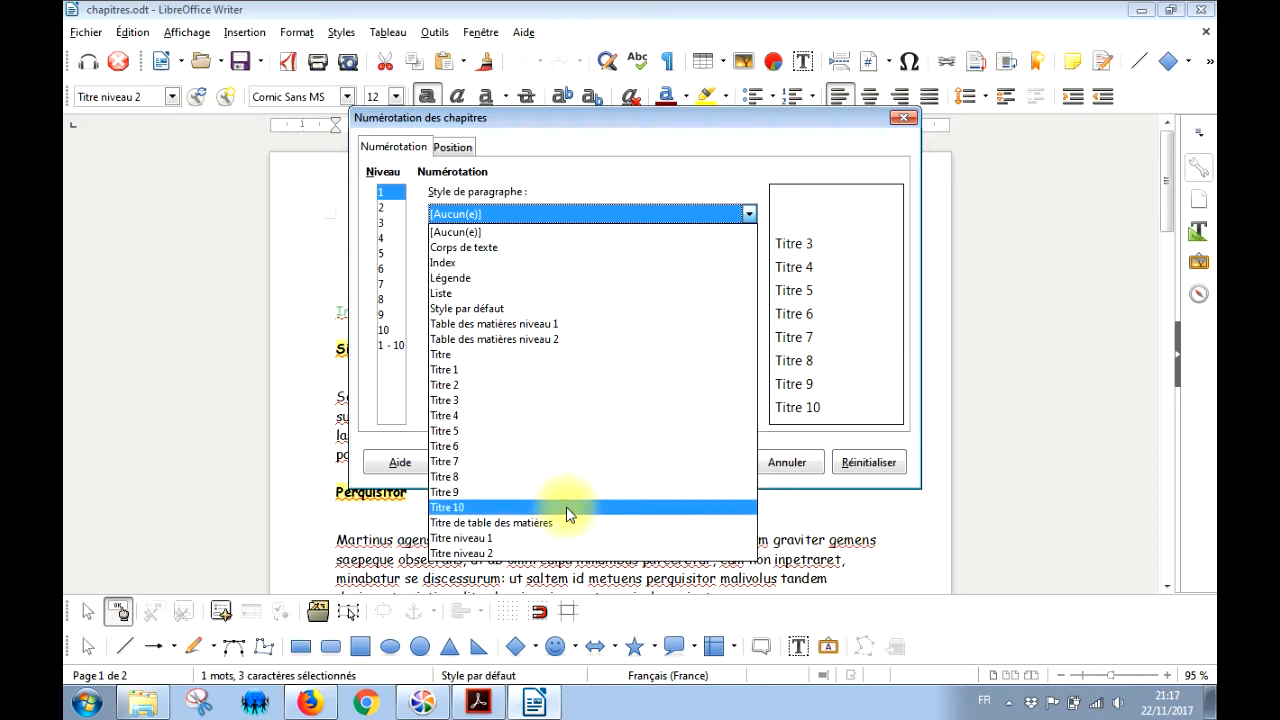
left_click(470, 538)
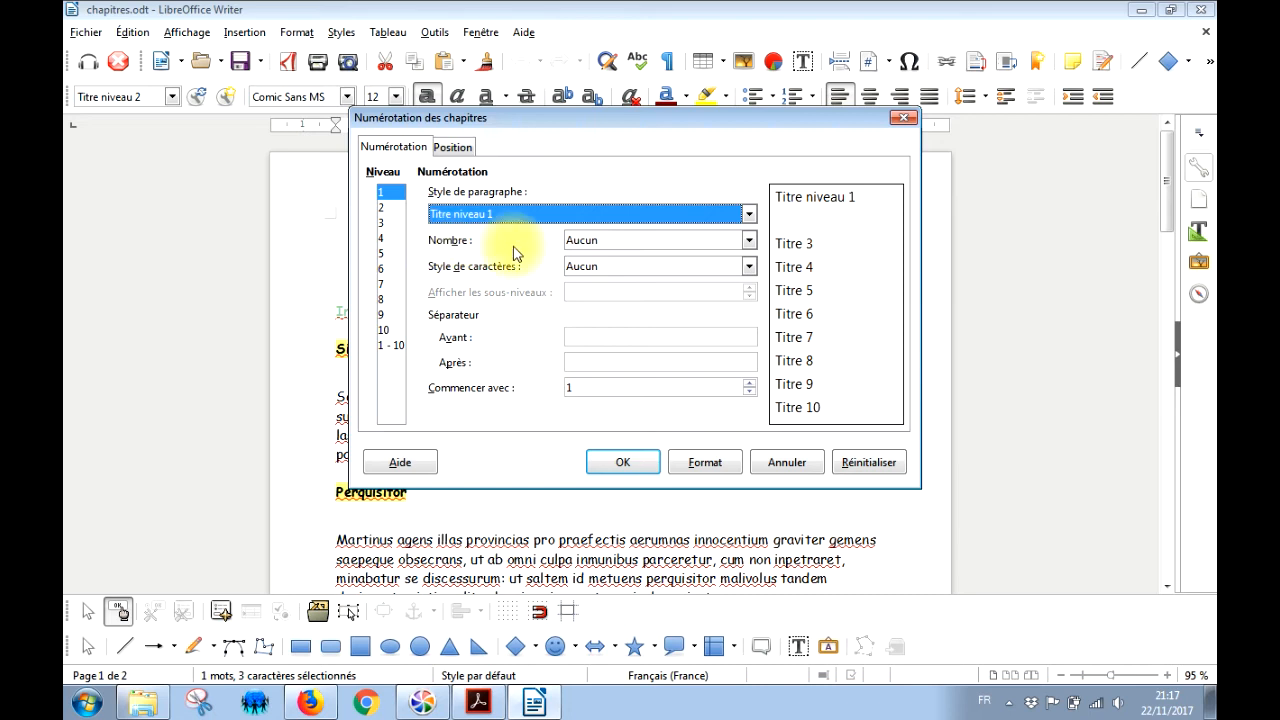
- Give level 1 the number format I, II, III, ... with a space and hyphen as the separator after the number
left_click(749, 242)
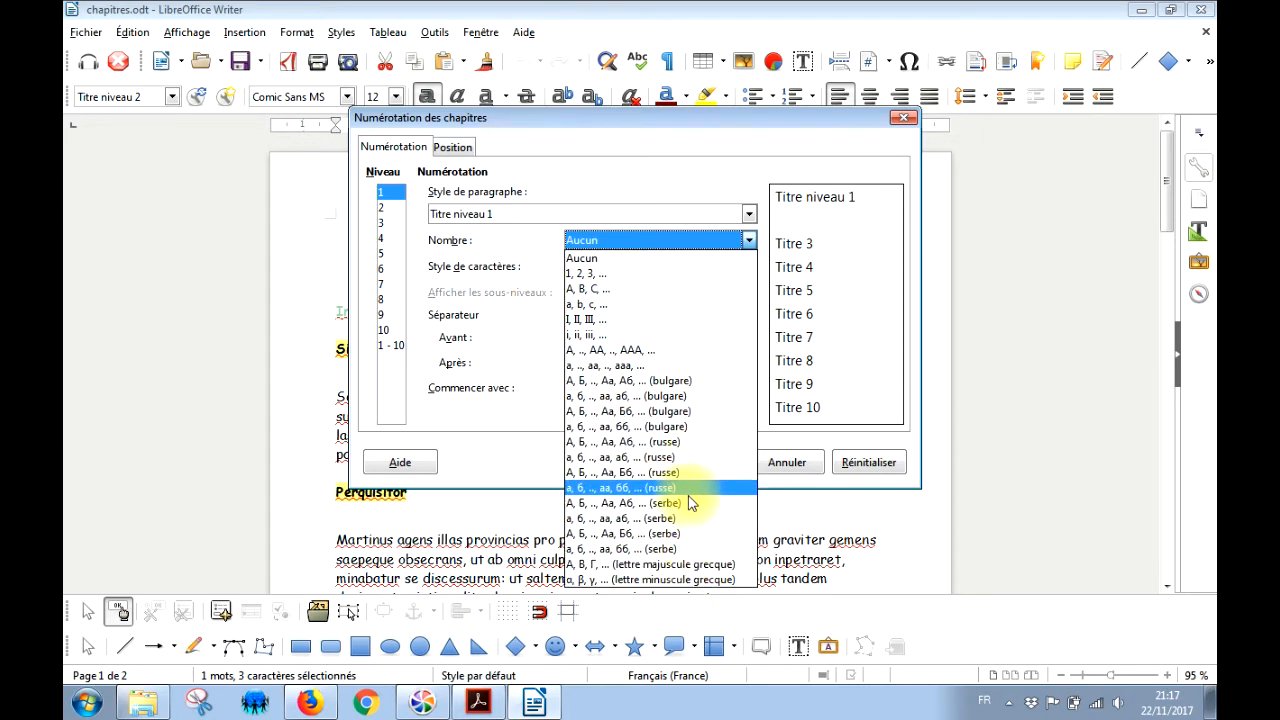
left_click(576, 322)
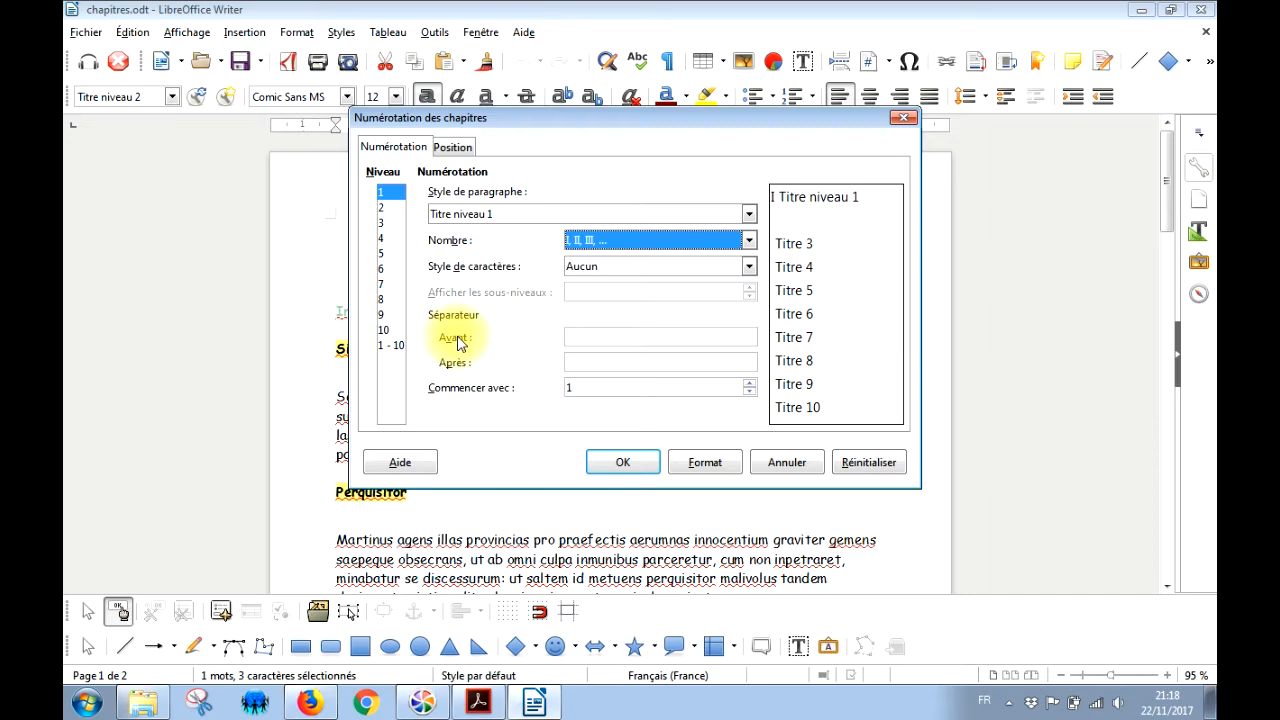
left_click(590, 364)
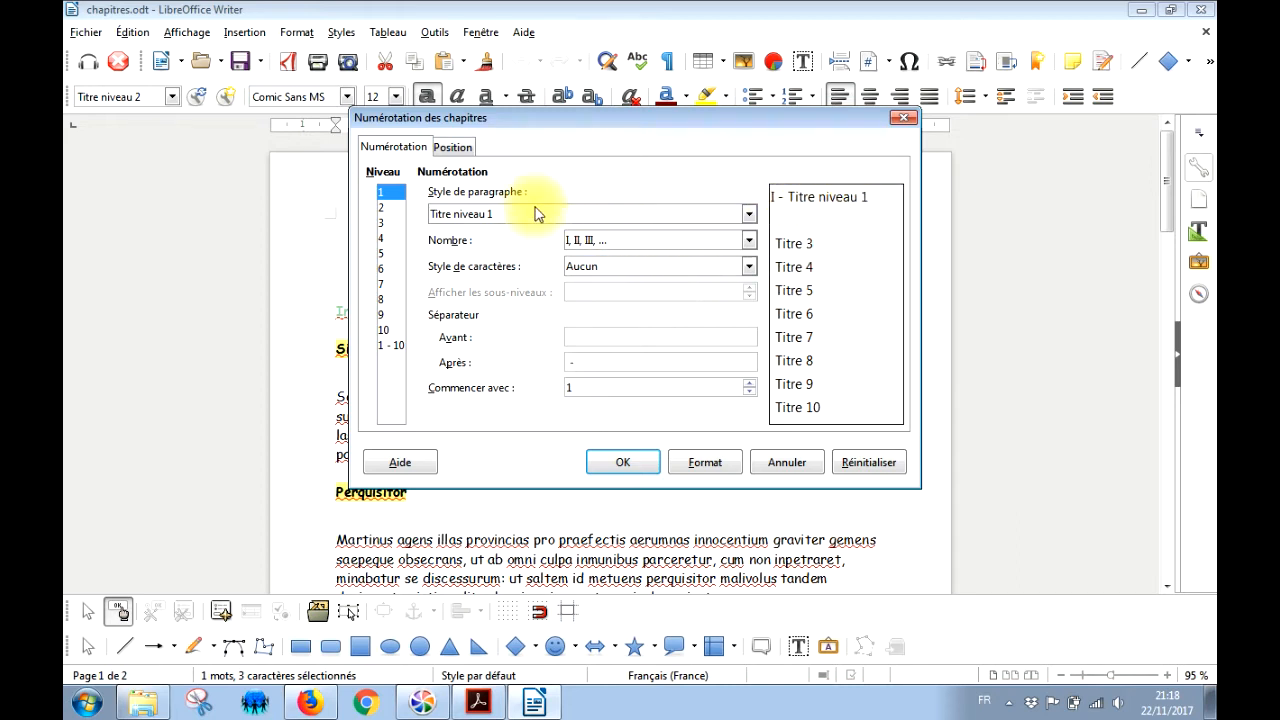
- In the level 1 position settings, make the numbering followed by a space (Espace)
left_click(455, 148)
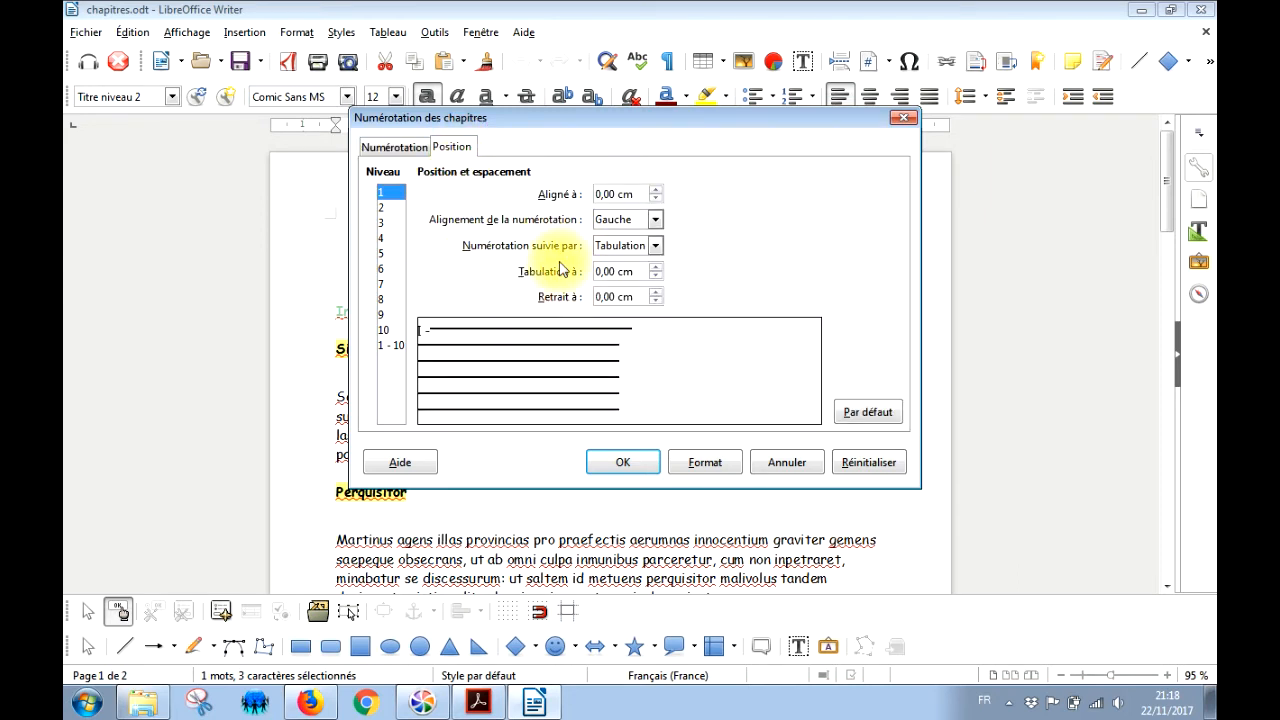
left_click_drag(562, 126, 664, 127)
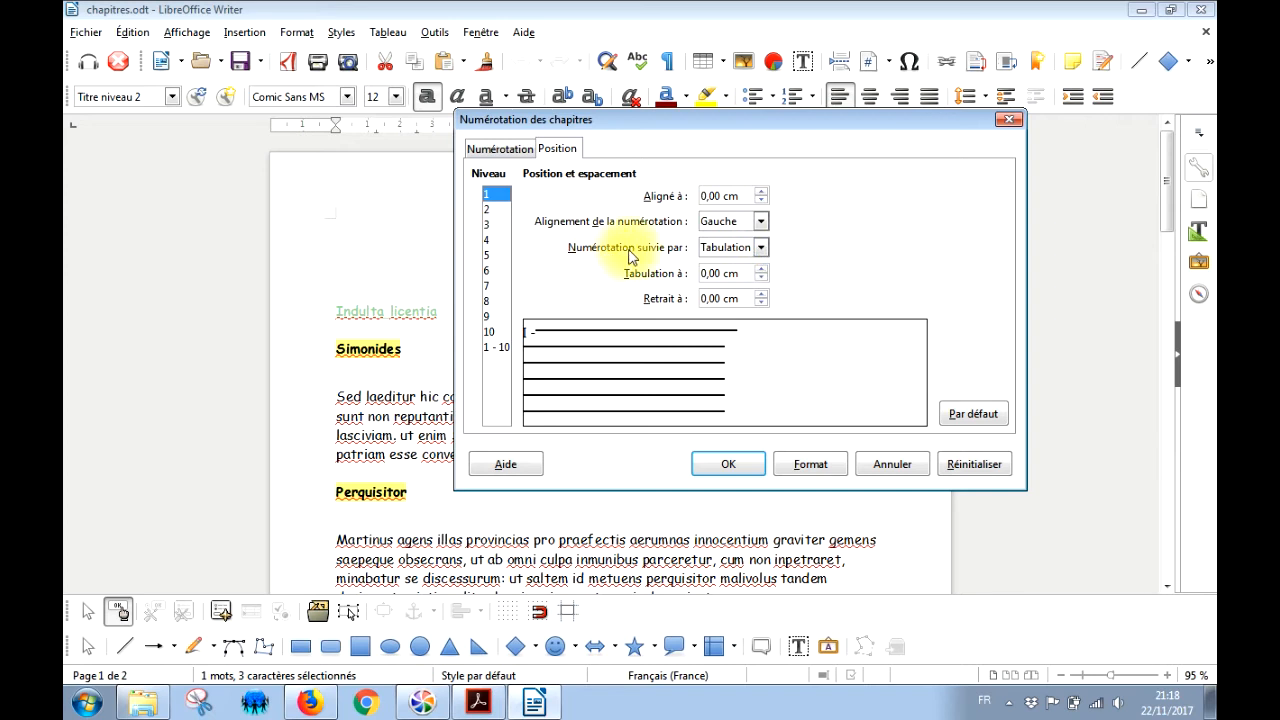
left_click(762, 249)
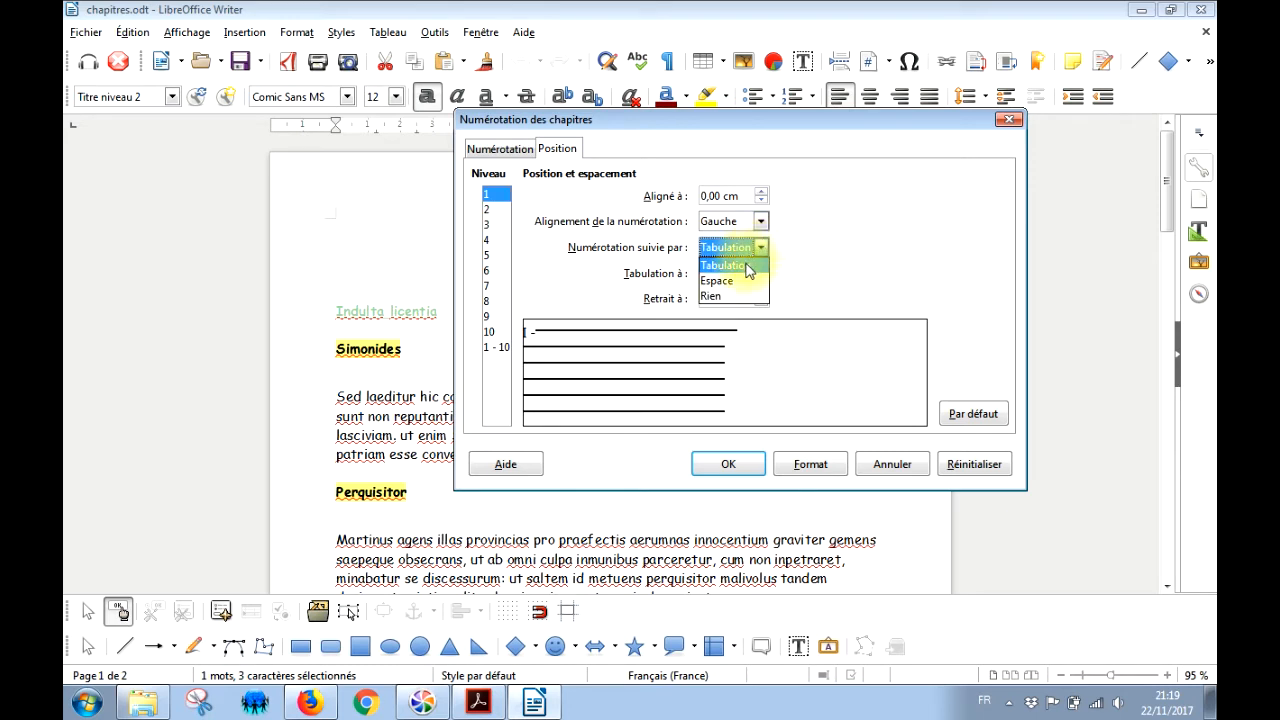
left_click(720, 283)
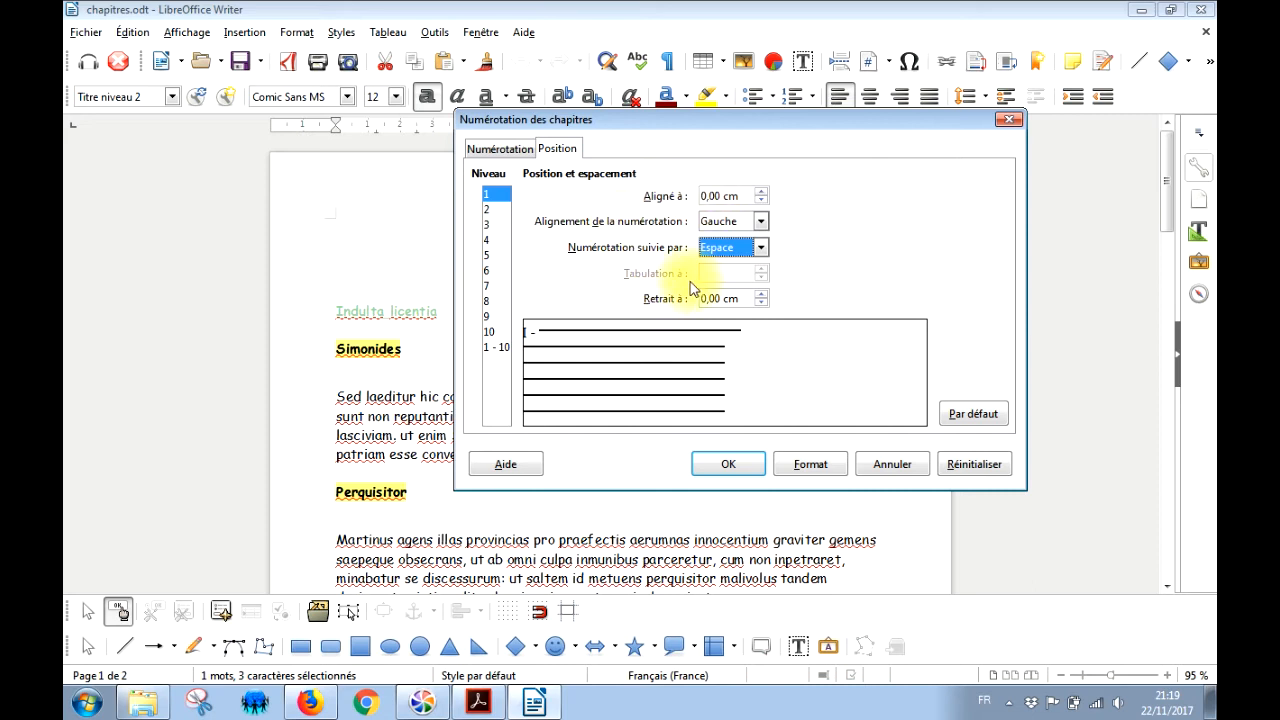
- Try a level 1 alignment of 0,27 cm and indent of 0,44 cm, and return both values to 0,00 cm
left_click(763, 199)
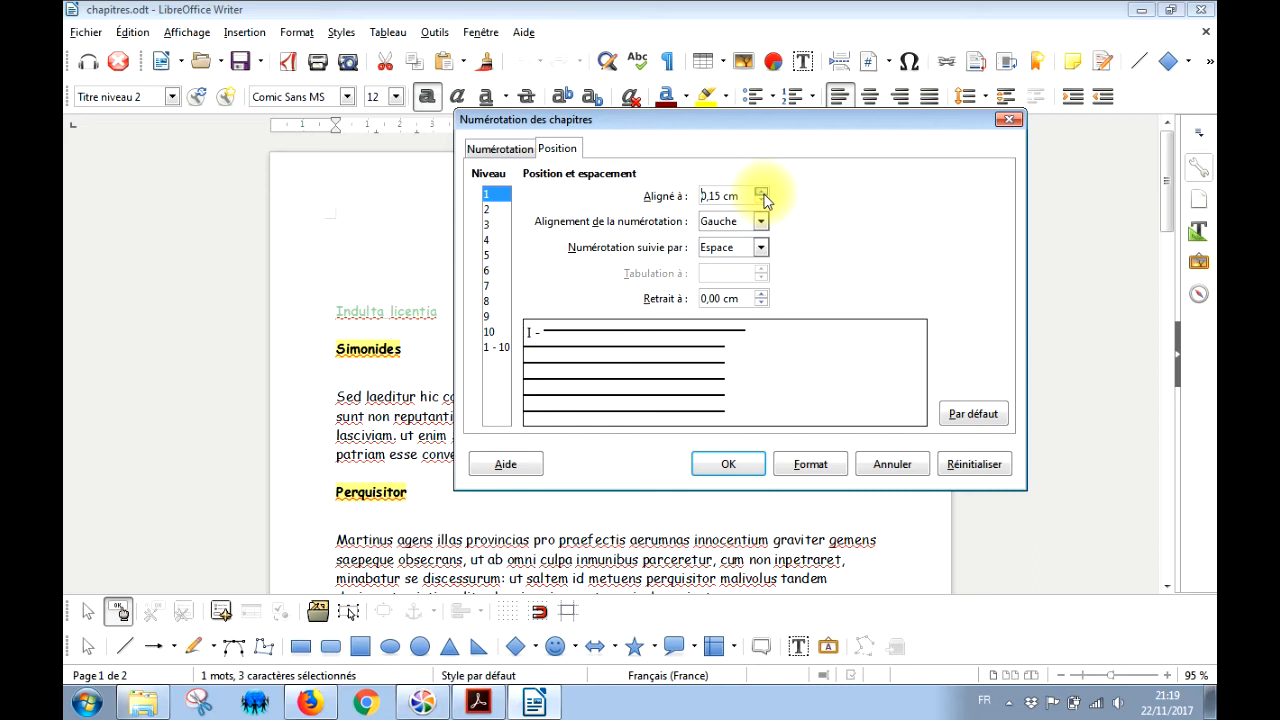
left_click(763, 194)
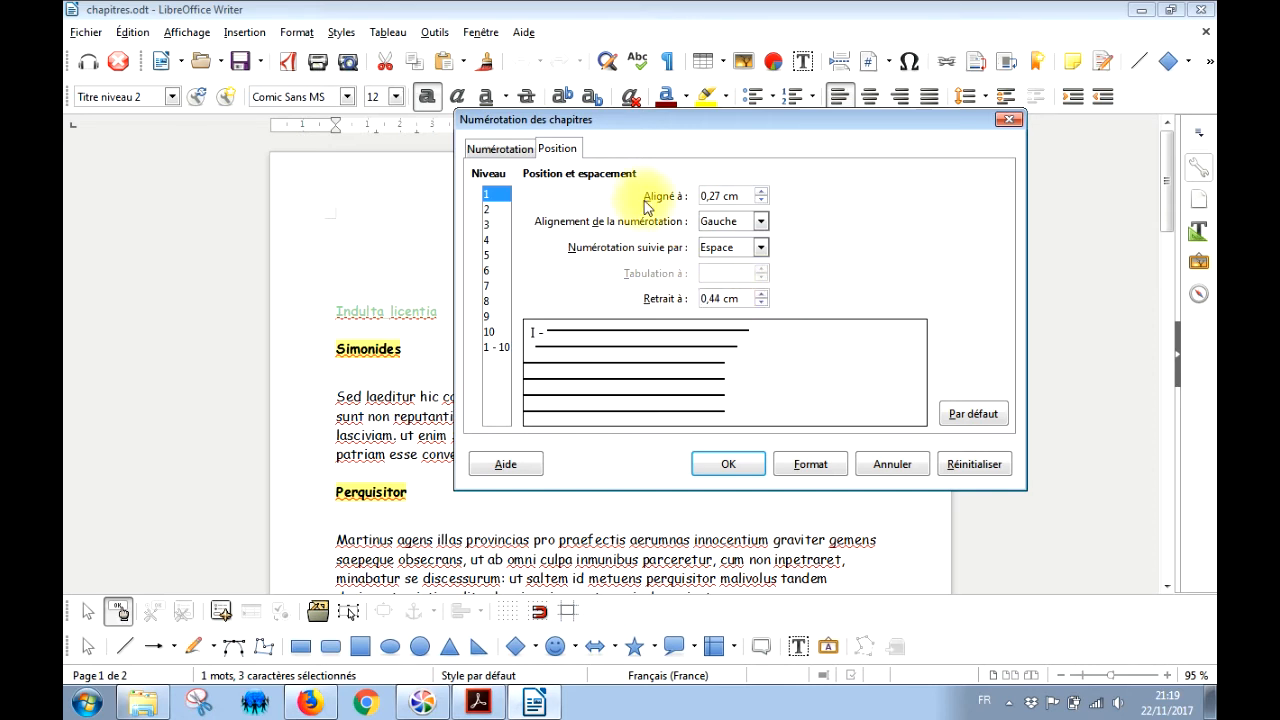
left_click(760, 302)
left_click(760, 302)
left_click(760, 302)
left_click(760, 303)
left_click(760, 303)
left_click(760, 303)
left_click(760, 303)
left_click(760, 303)
left_click(762, 201)
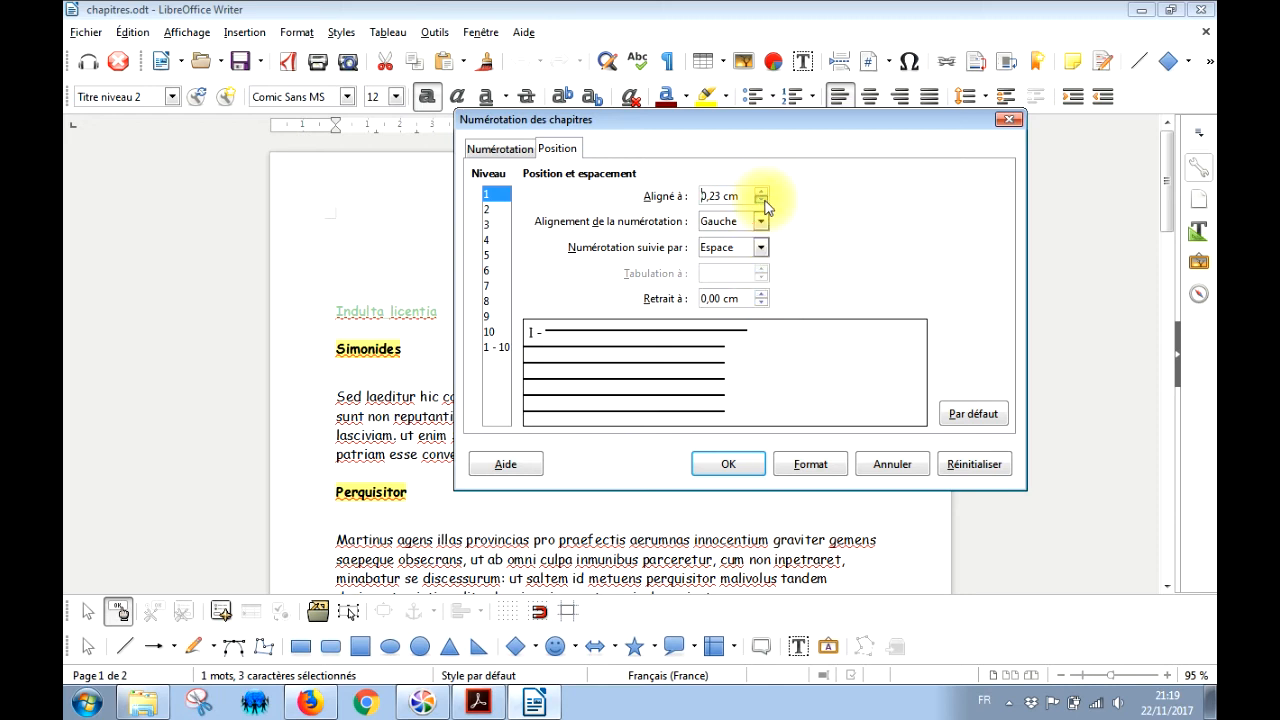
left_click(762, 201)
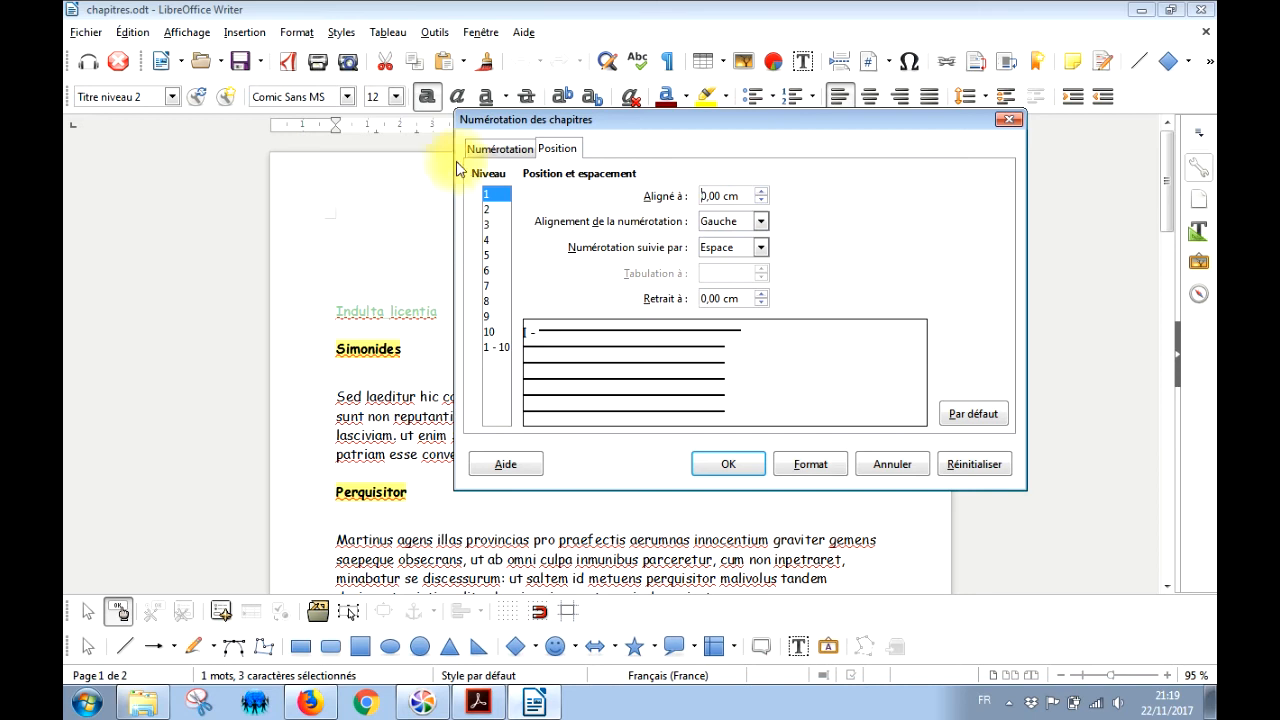
- Assign the paragraph style Titre niveau 2 to level 2 of the chapter numbering
left_click(485, 147)
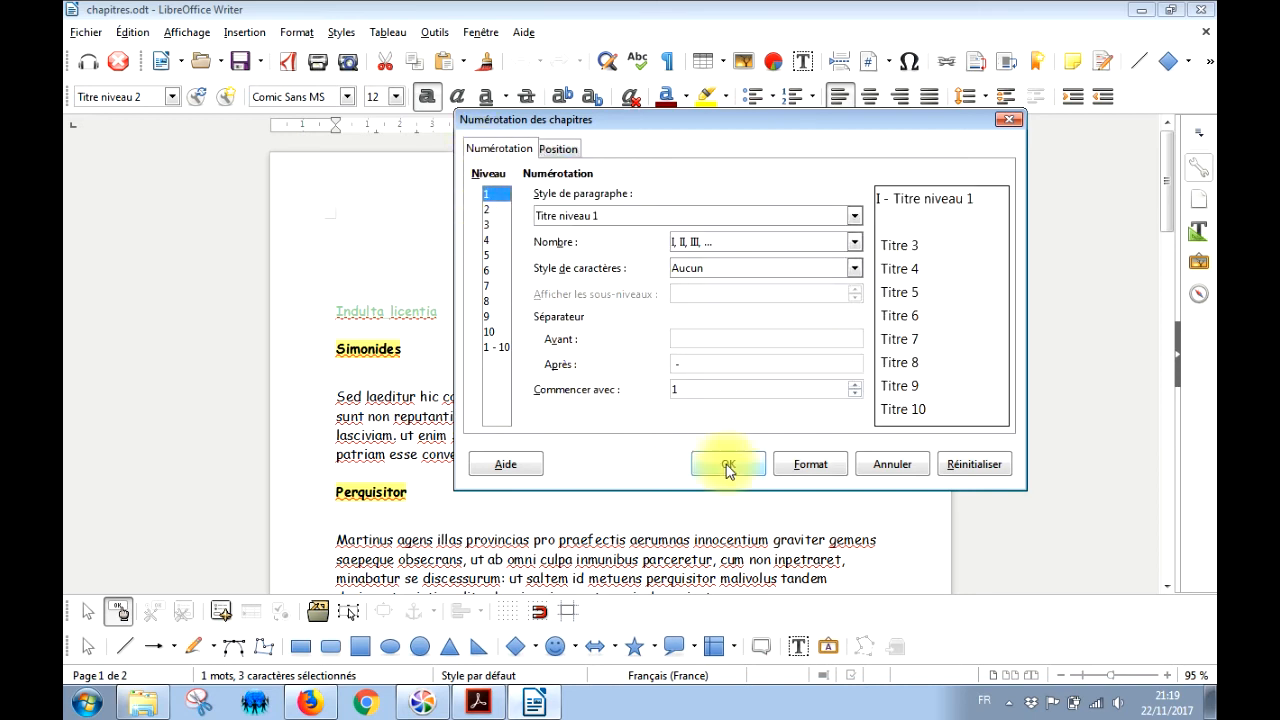
left_click(495, 210)
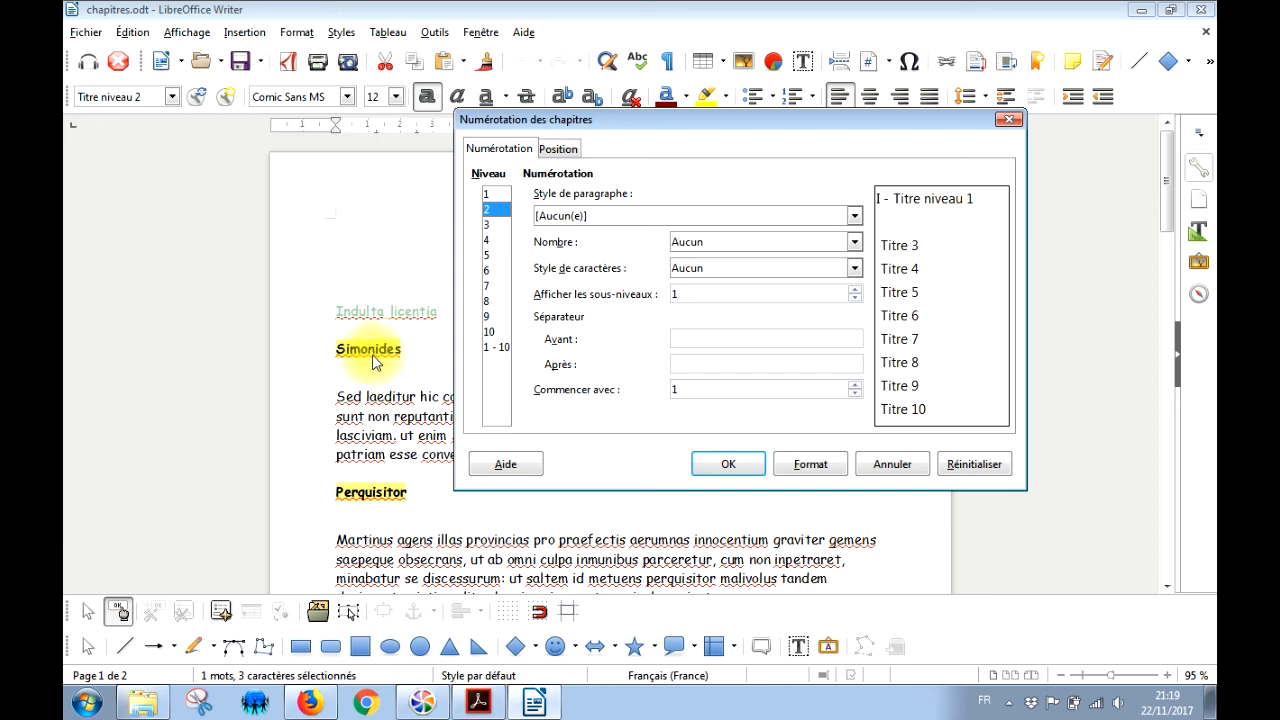
left_click(582, 216)
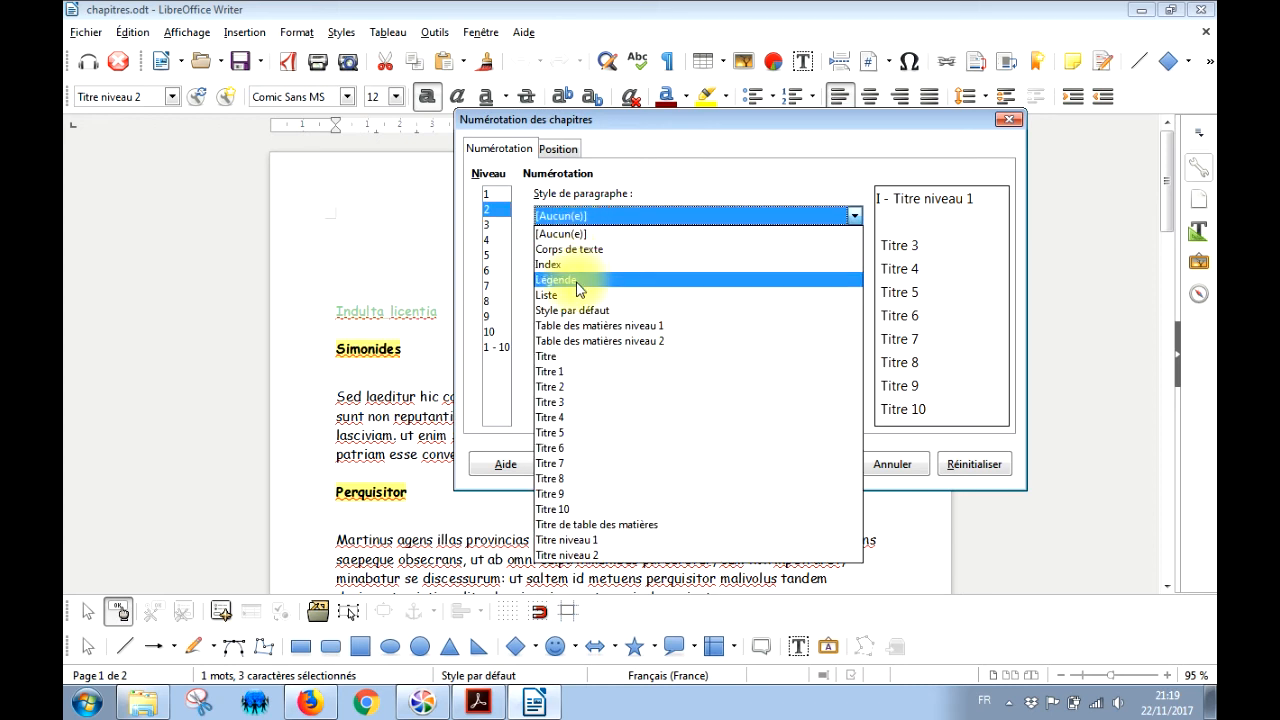
left_click(567, 555)
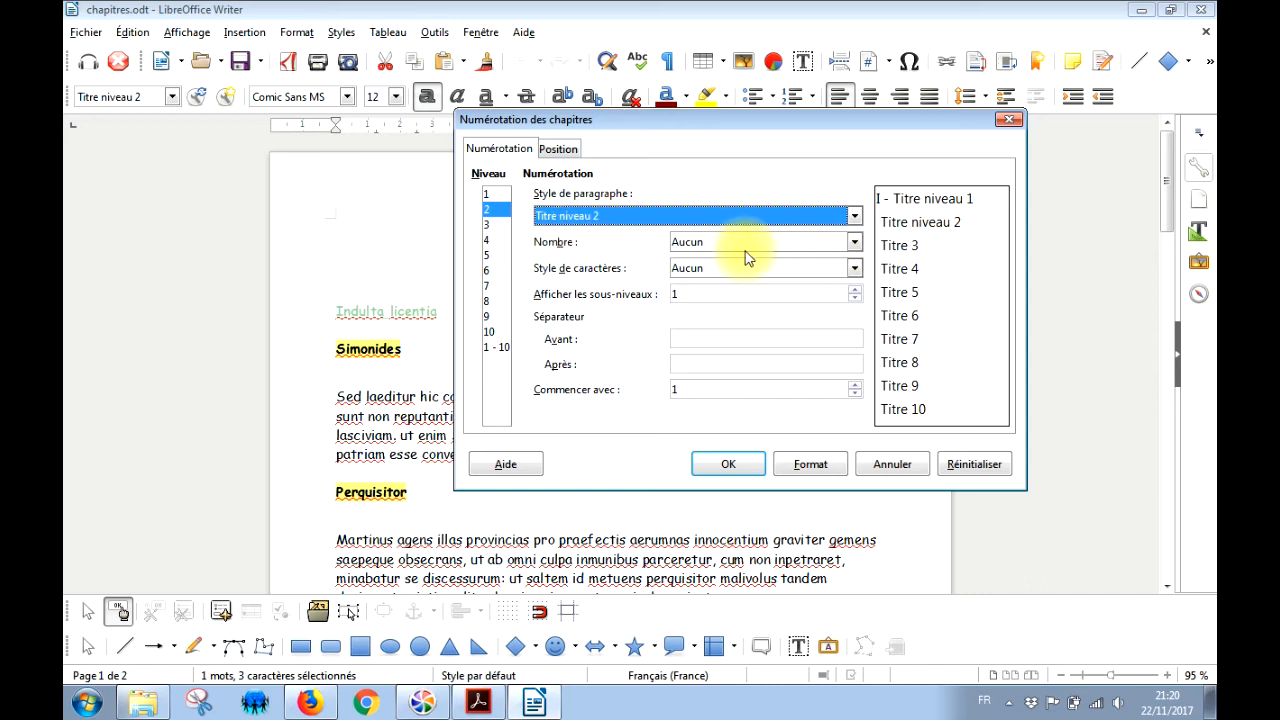
- Give level 2 the number format 1, 2, 3, ... with °) as the separator after the number
left_click(855, 242)
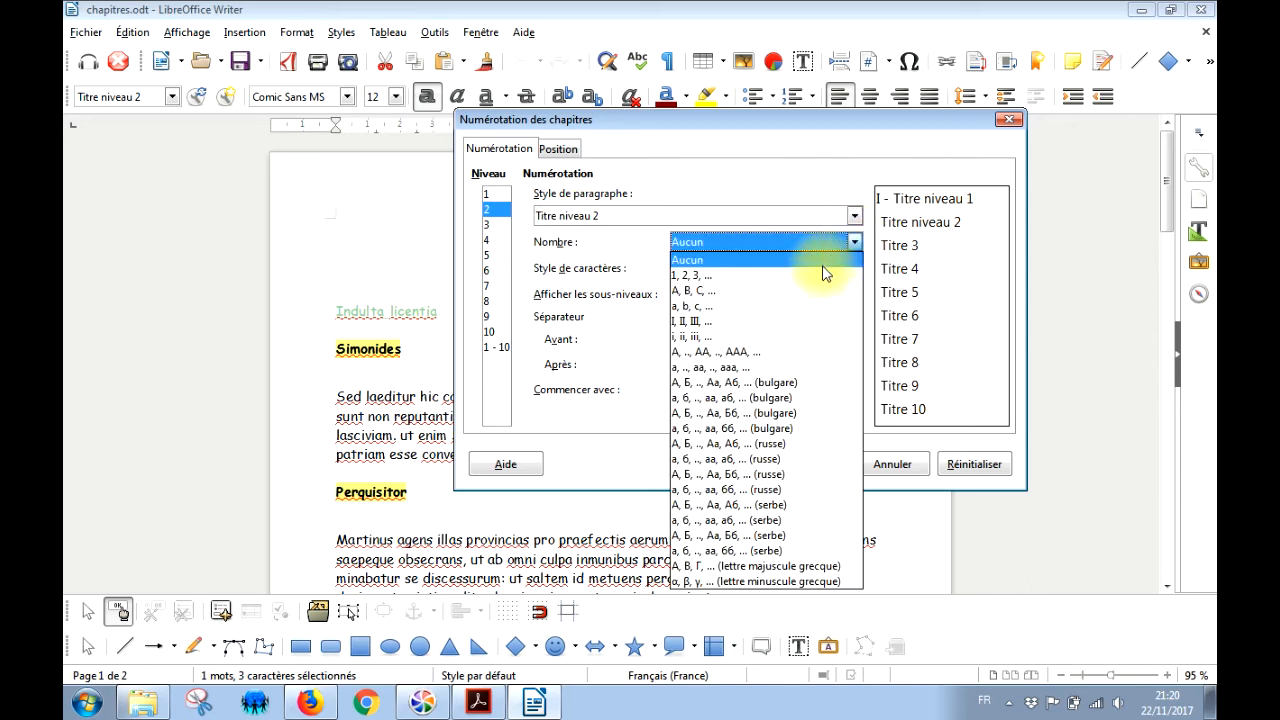
left_click(692, 275)
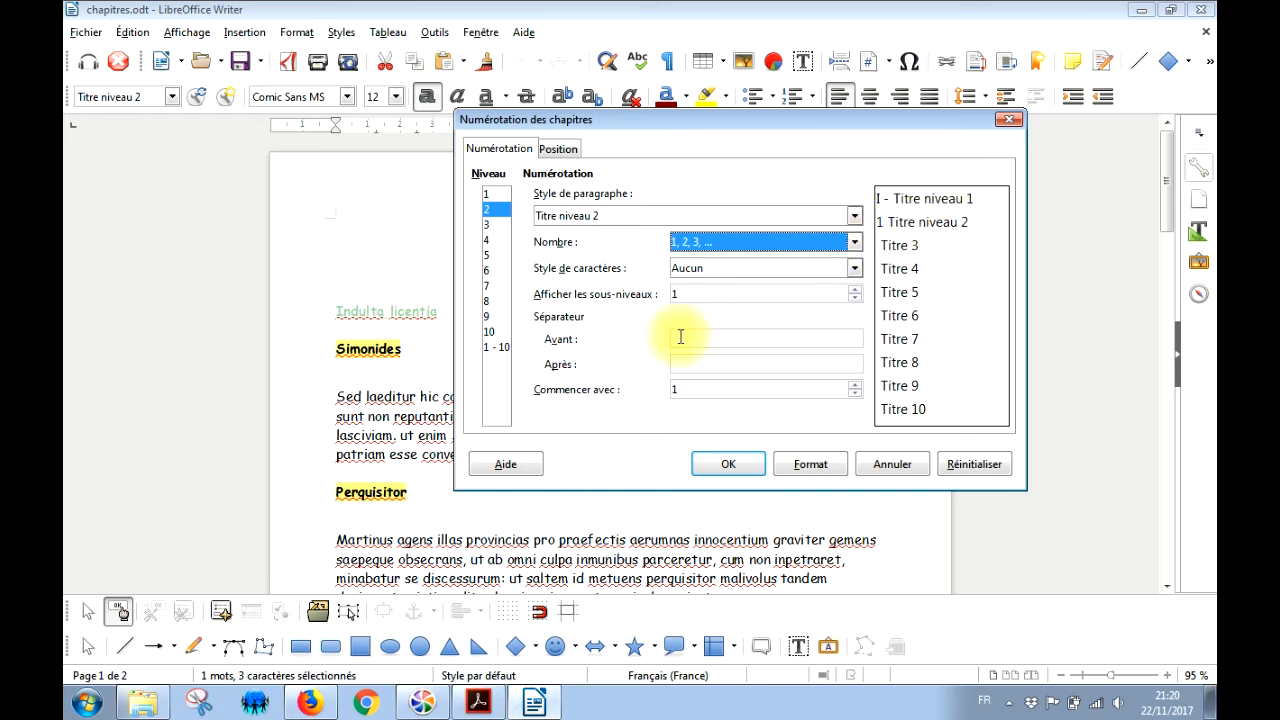
left_click(688, 368)
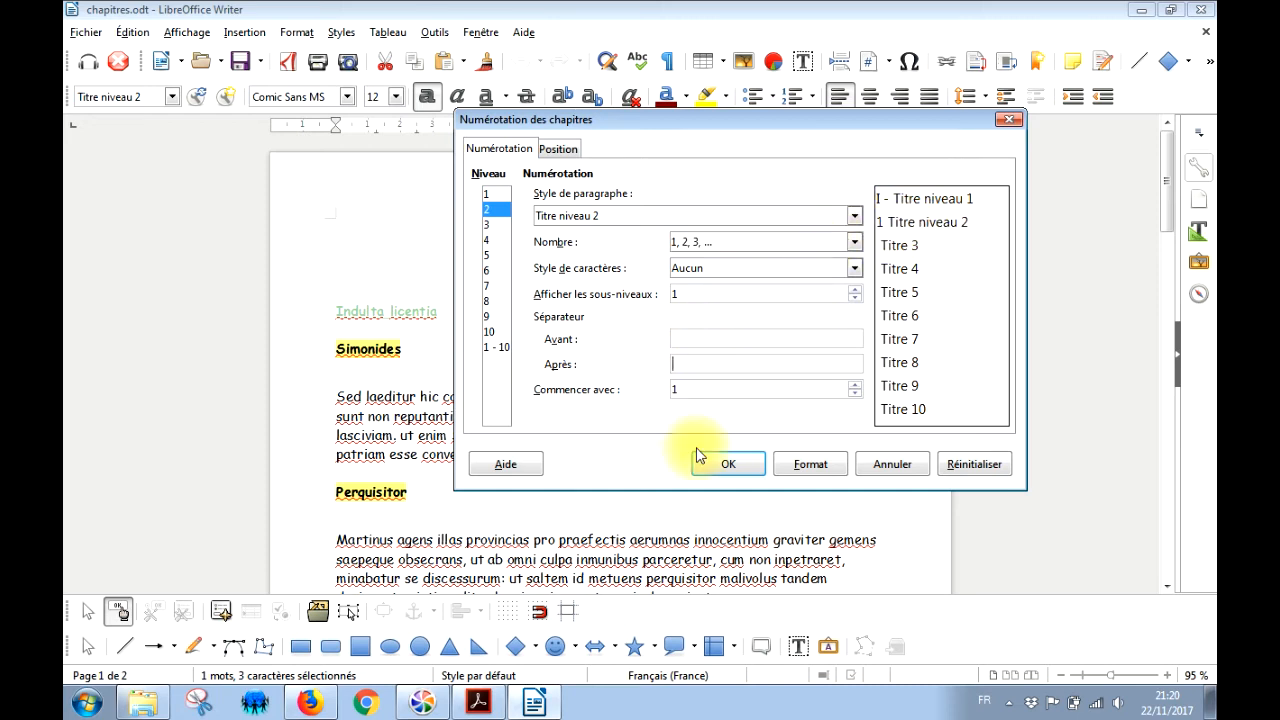
type("°")
type(")")
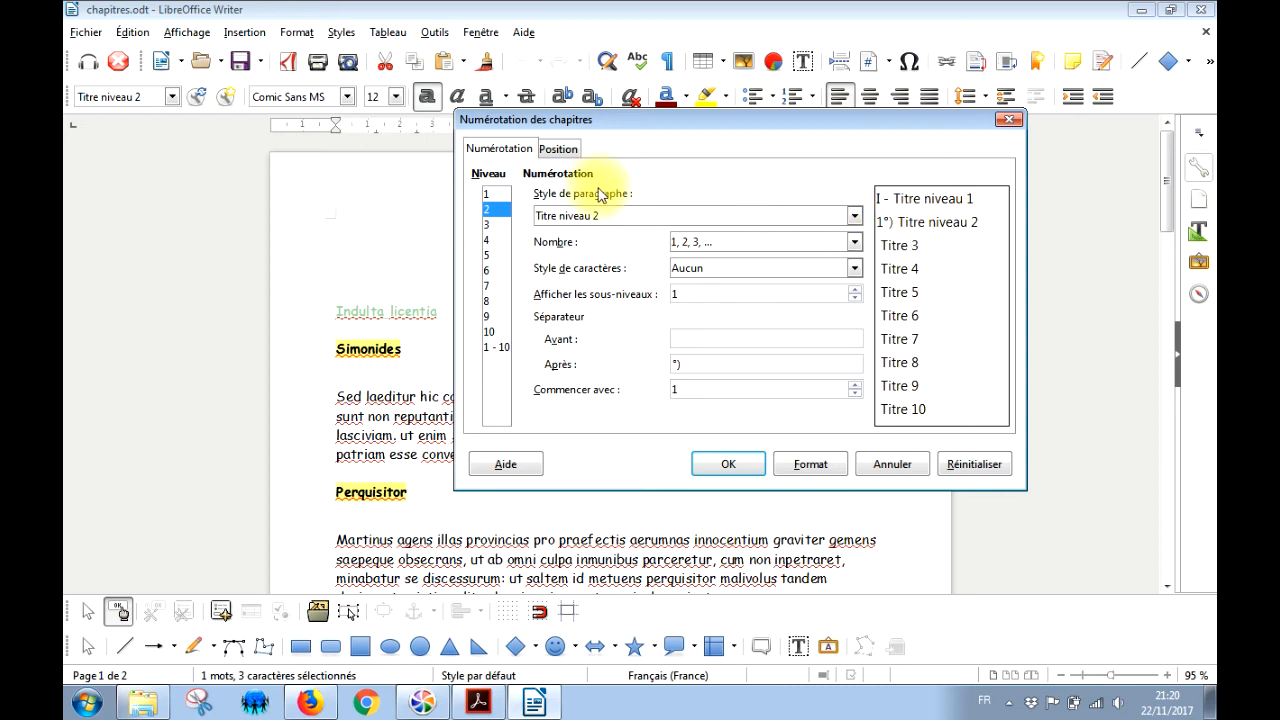
- In the level 2 position settings, make the numbering followed by a space (Espace)
left_click(560, 149)
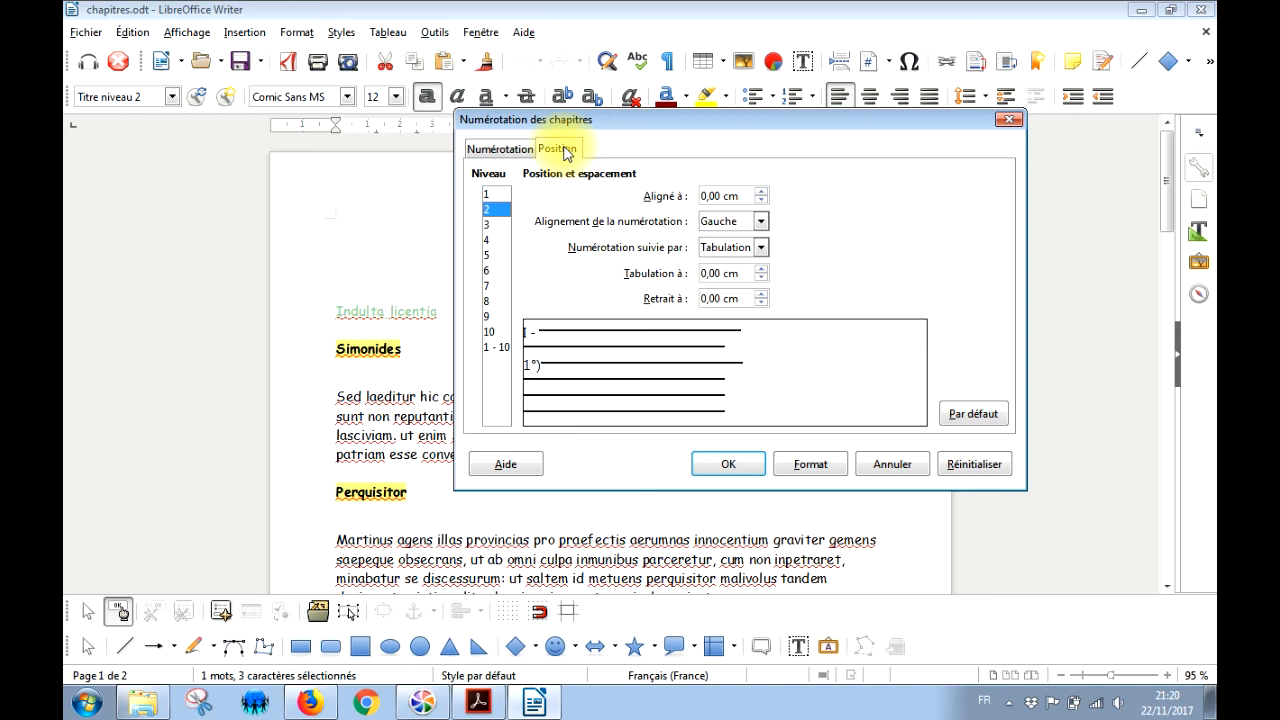
left_click(761, 248)
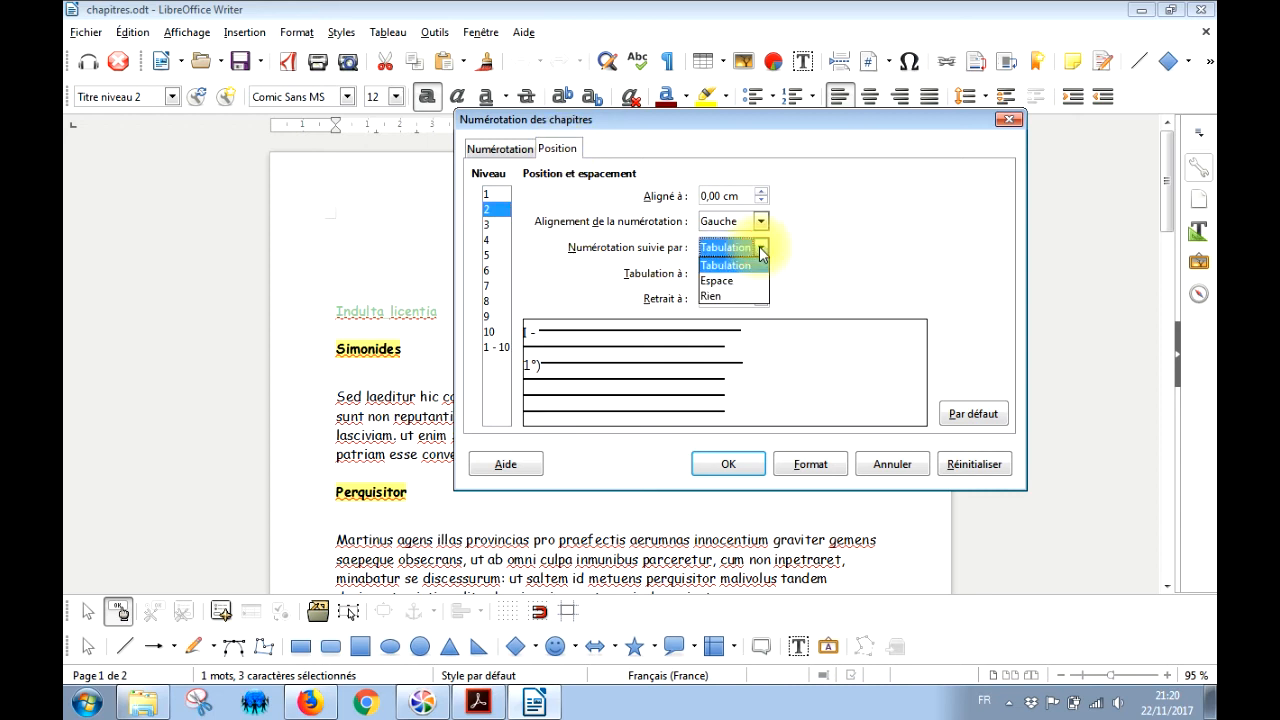
left_click(731, 283)
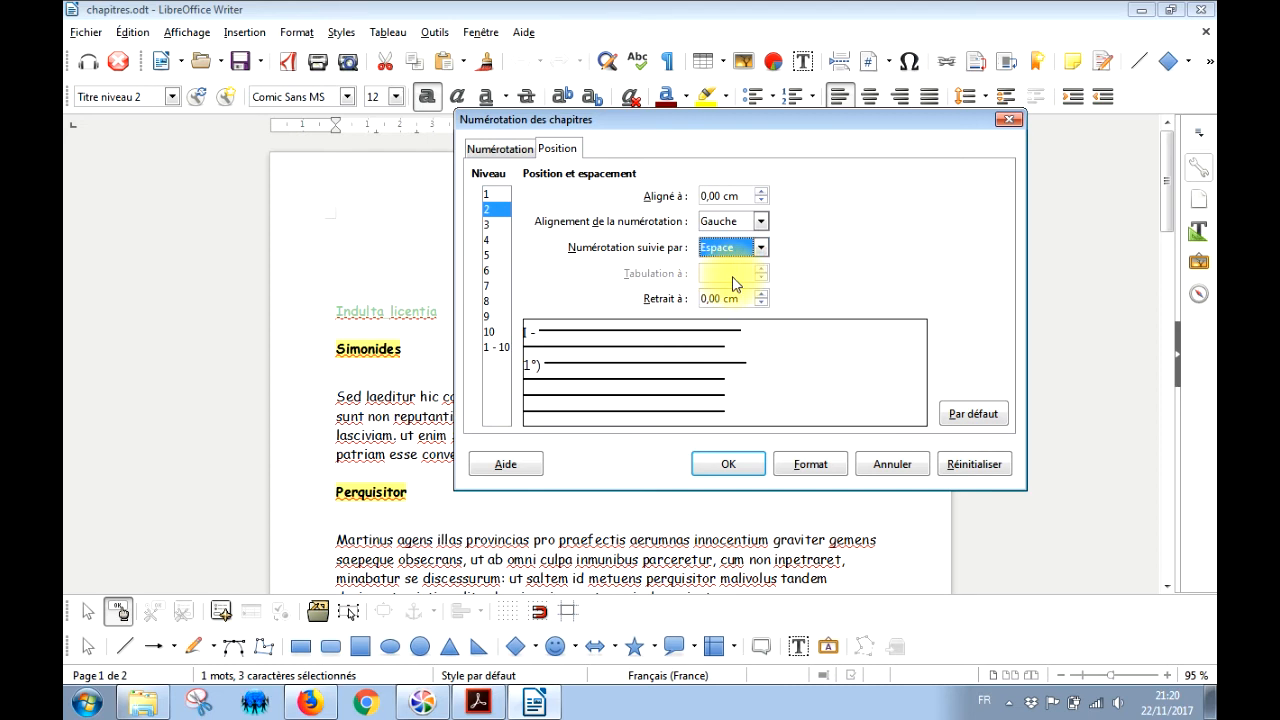
- Review the number formats and position settings available for level 3 without changing them
left_click(495, 152)
left_click(499, 226)
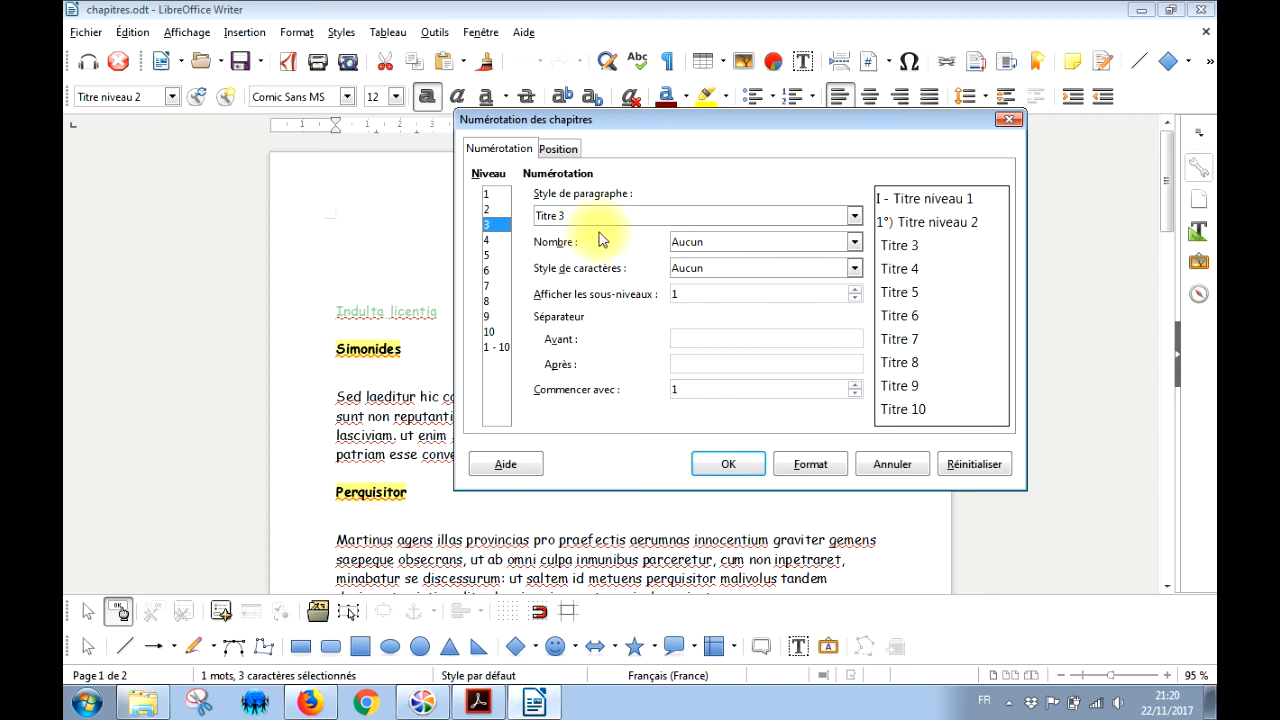
left_click(728, 243)
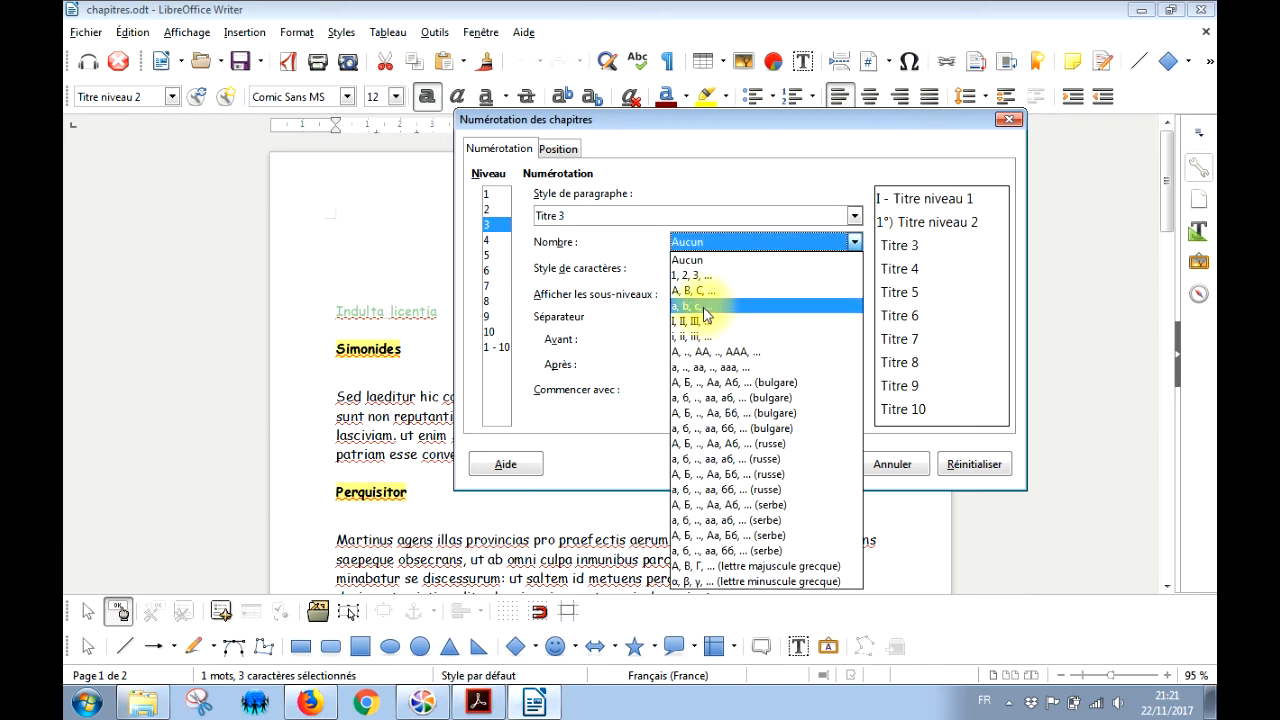
left_click(604, 224)
left_click(560, 152)
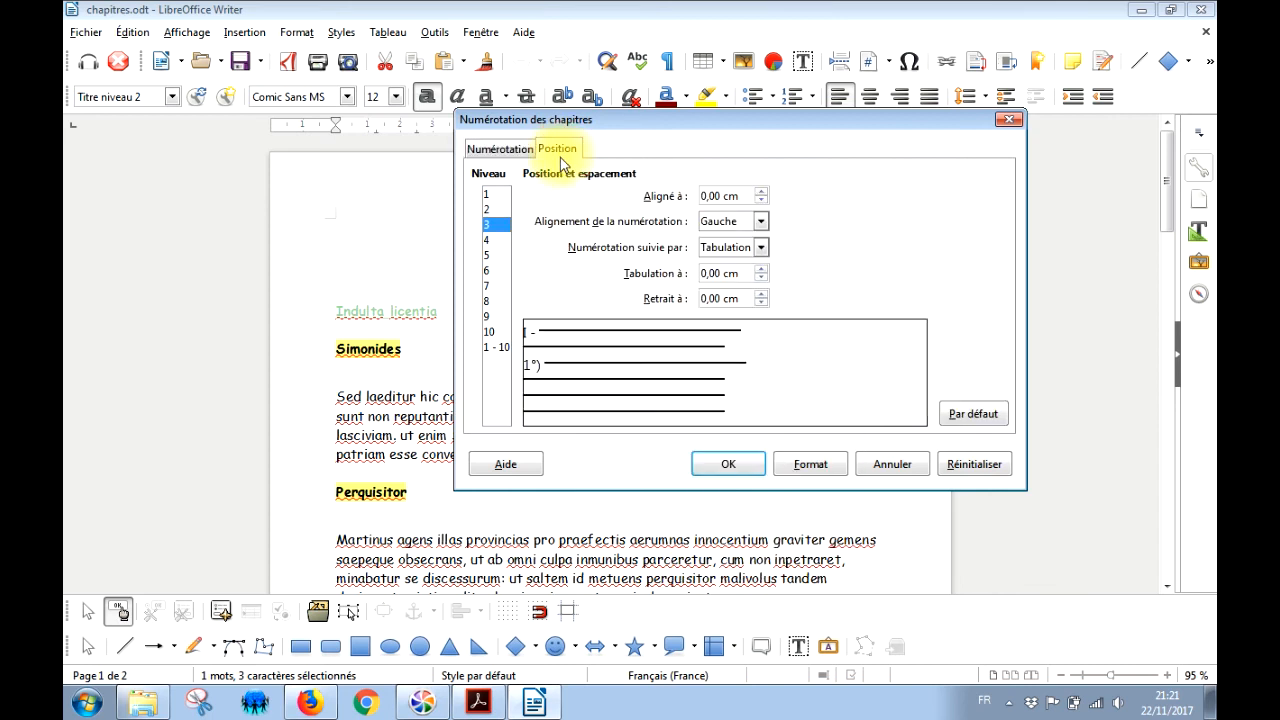
left_click(510, 156)
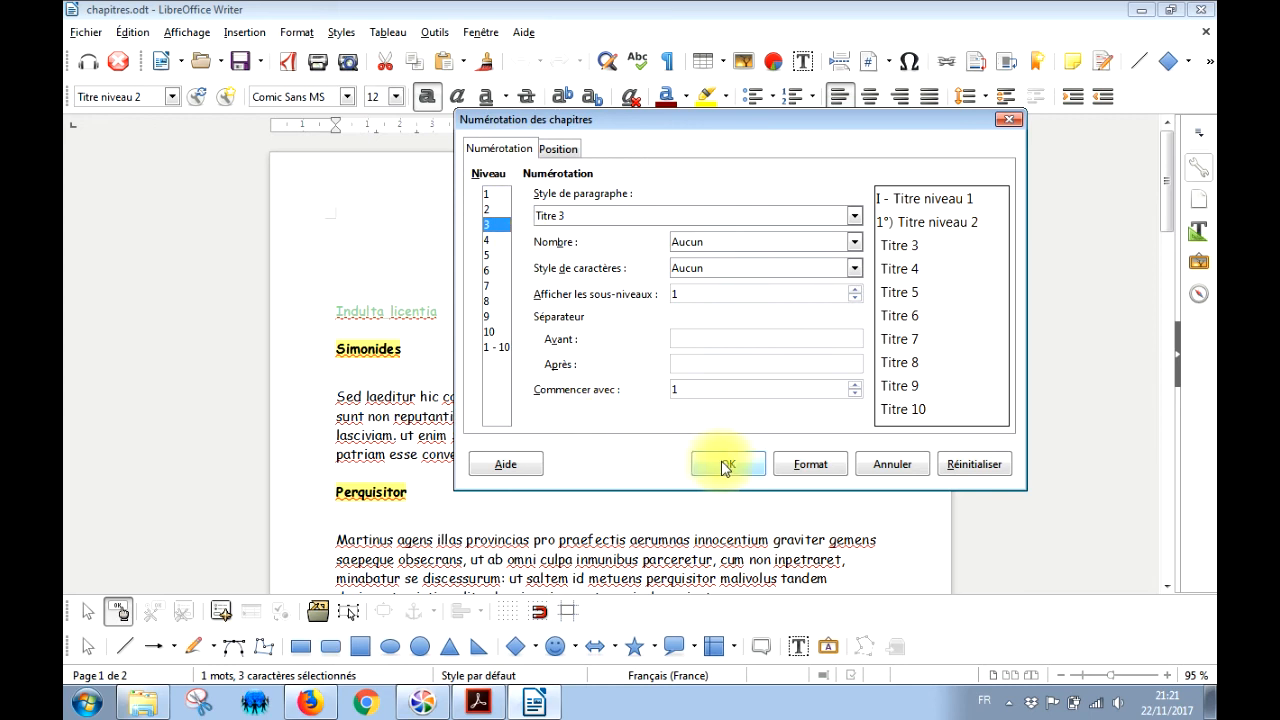
- Move the chapter numbering dialog away from the headings, apply the numbering and deselect the text
left_click_drag(731, 122, 825, 48)
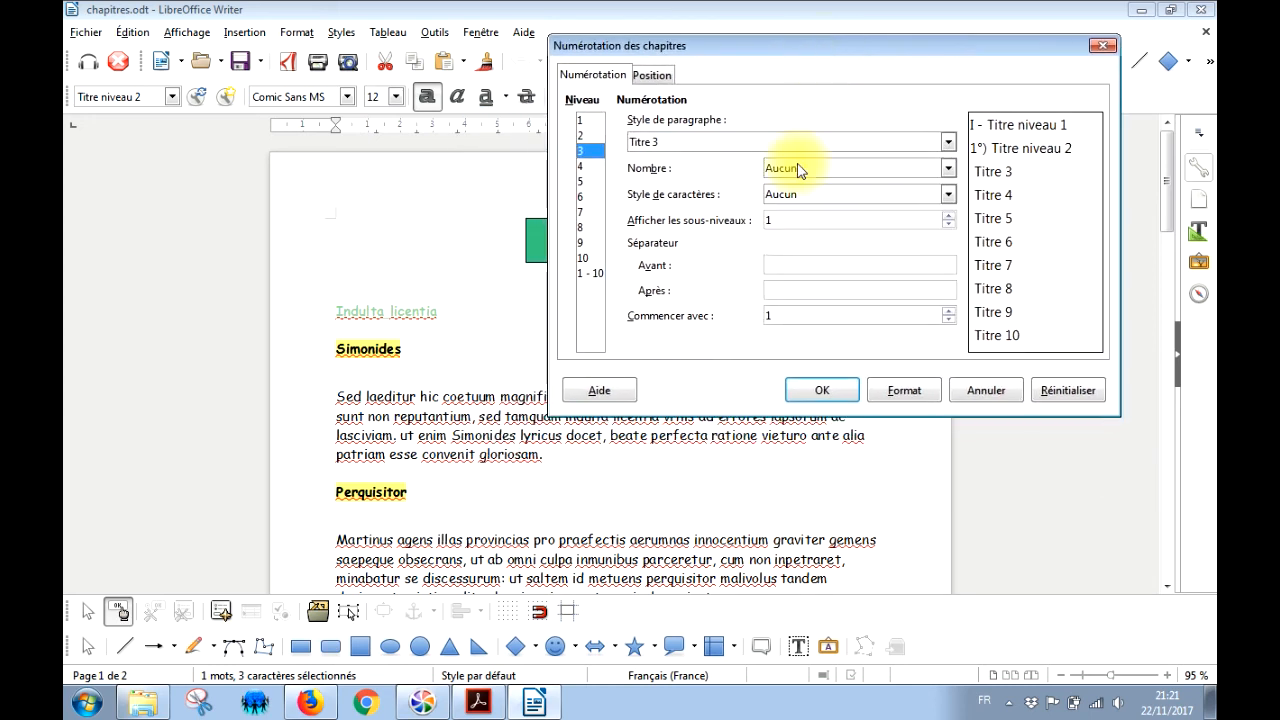
left_click(812, 390)
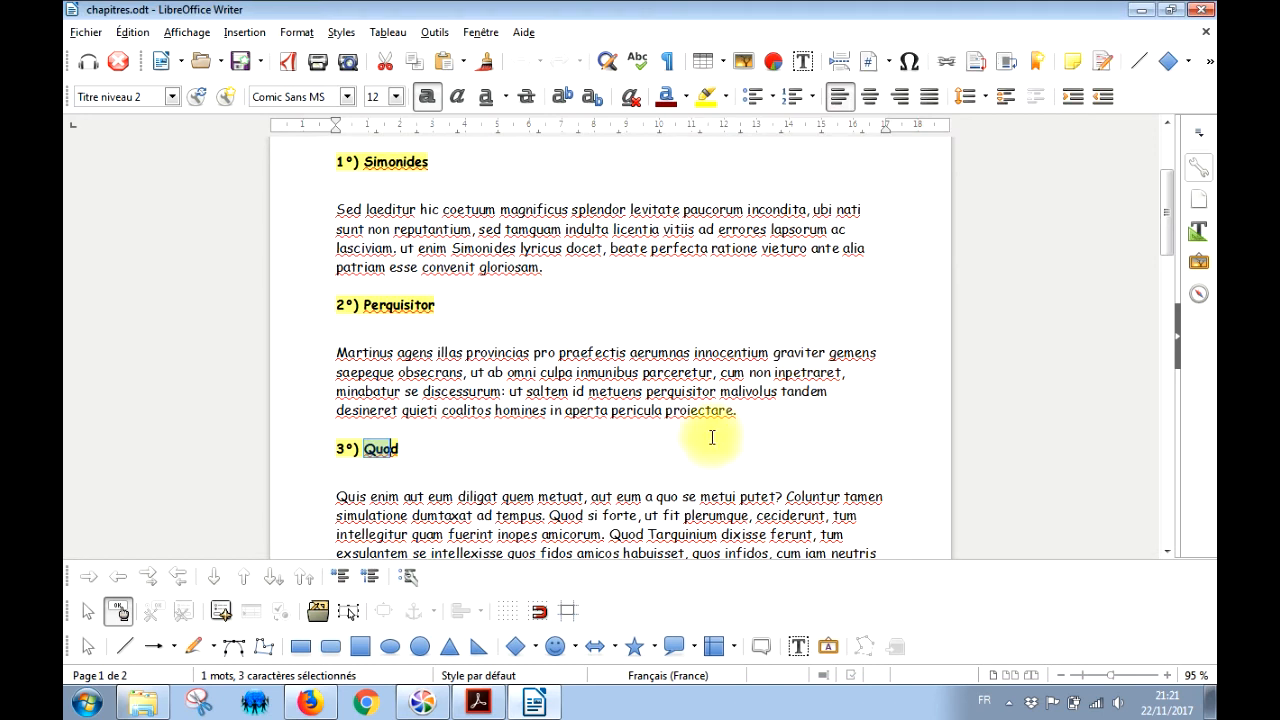
left_click(633, 477)
- Examine the numbering on the first headings, selecting the Indulta licentia heading to check how its number behaves
scroll(633, 477, "up", 4)
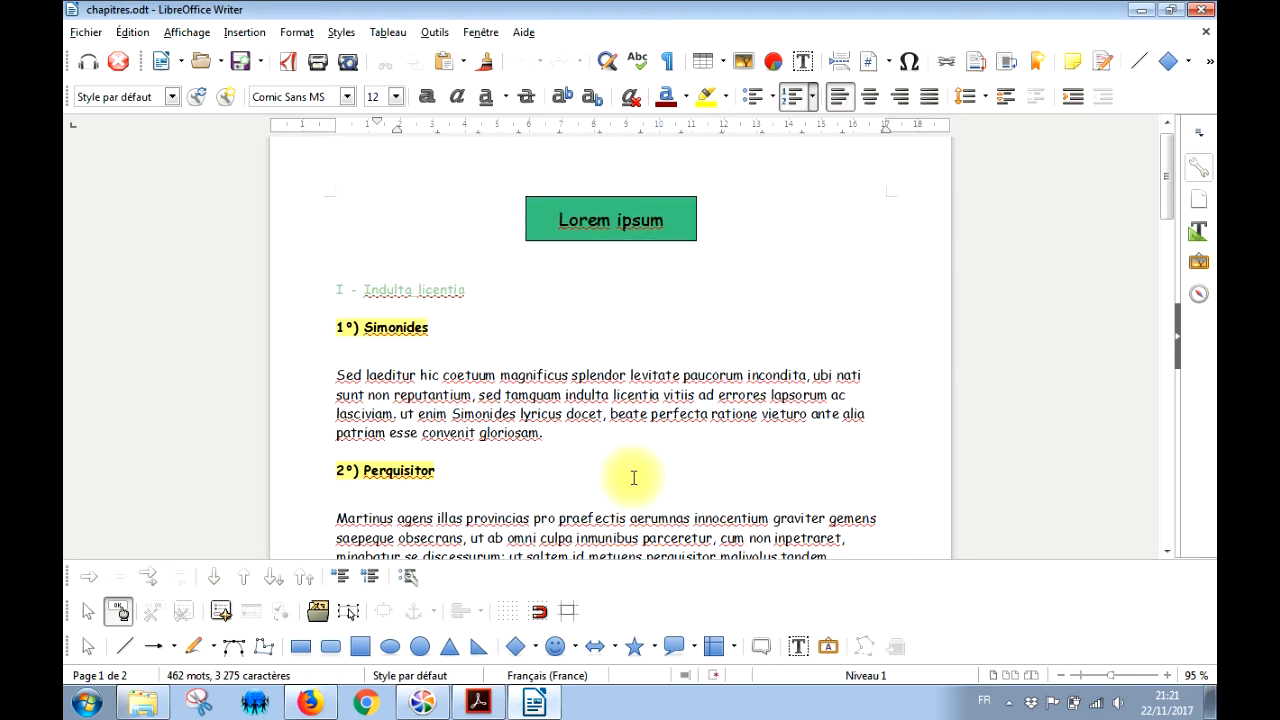
scroll(633, 477, "down", 1)
scroll(633, 477, "down", 1)
scroll(633, 477, "down", 1)
scroll(629, 463, "up", 2)
left_click_drag(494, 271, 329, 264)
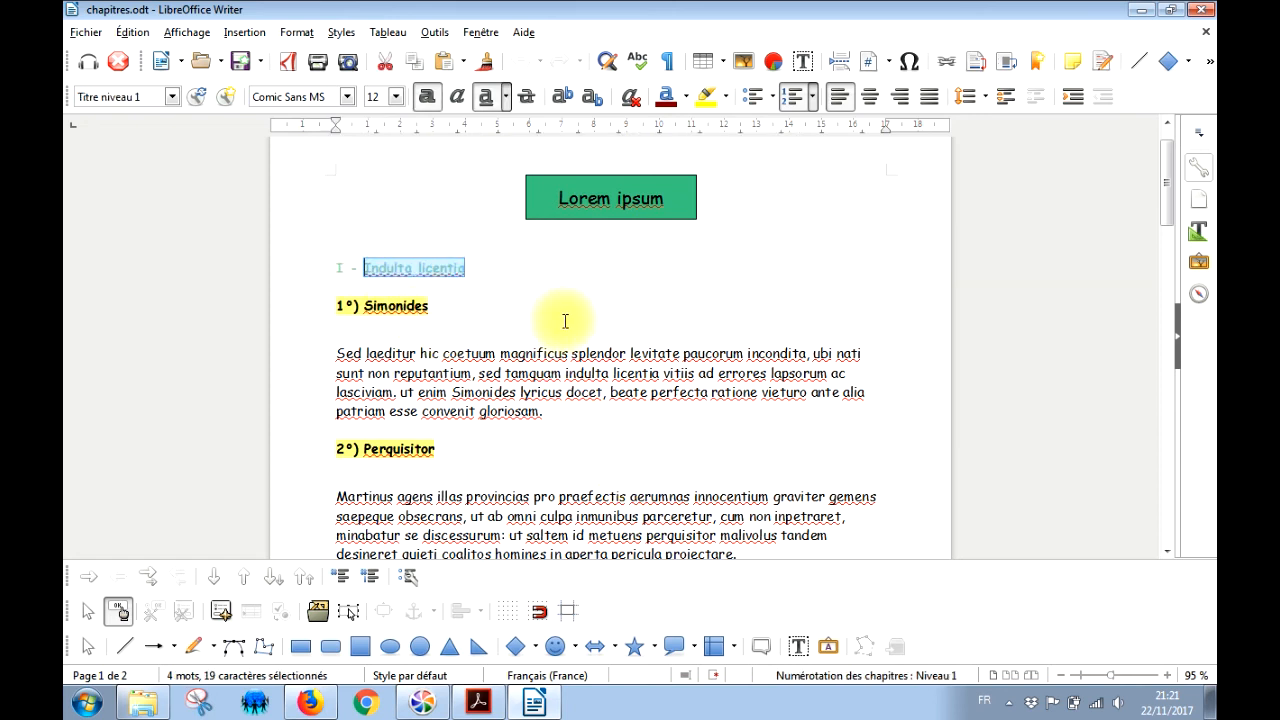
left_click(460, 292)
left_click_drag(479, 268, 352, 269)
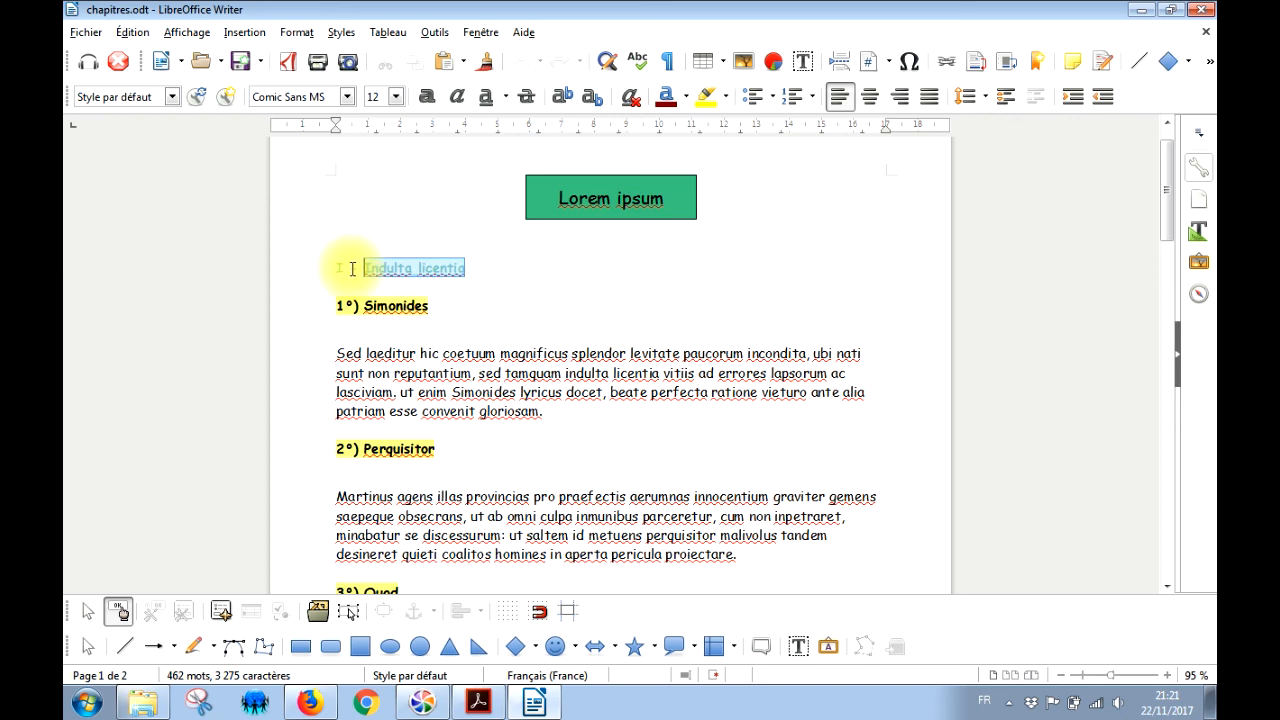
key("ctrl+1")
left_click(346, 344)
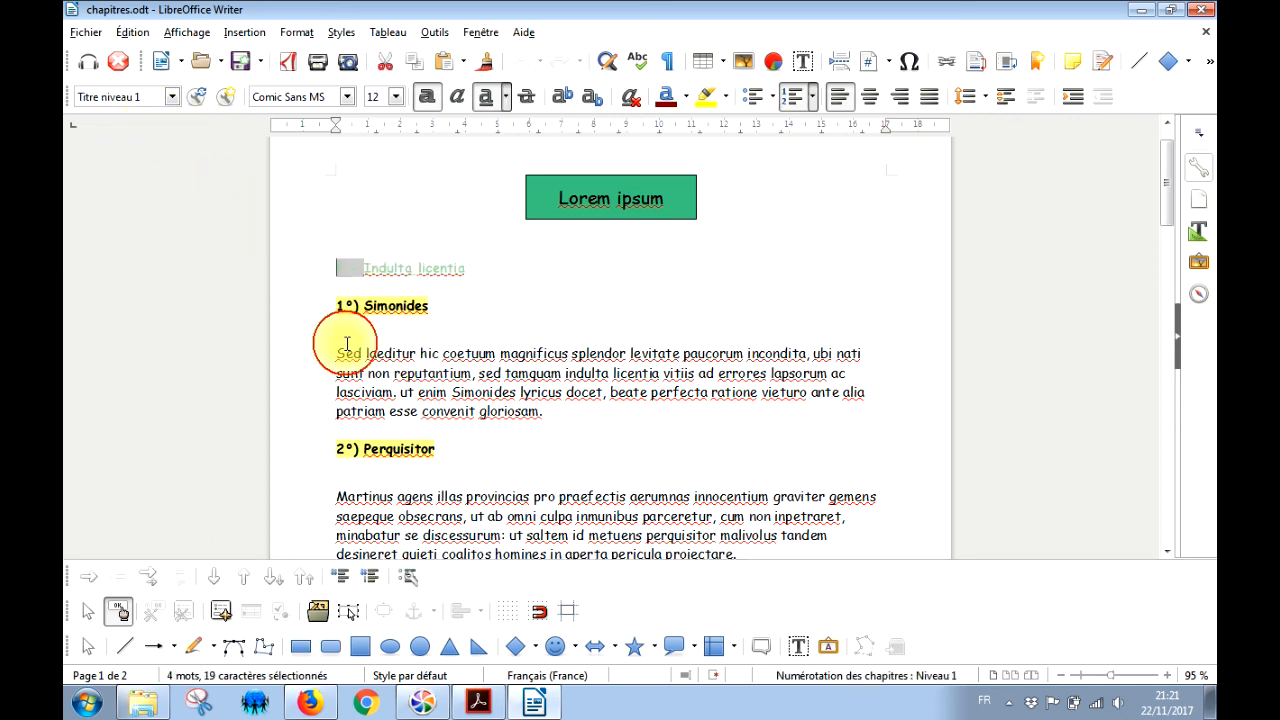
- Look through the whole document to check the Roman numbering of the Titre niveau 1 headings
scroll(337, 400, "down", 4)
scroll(415, 400, "down", 3)
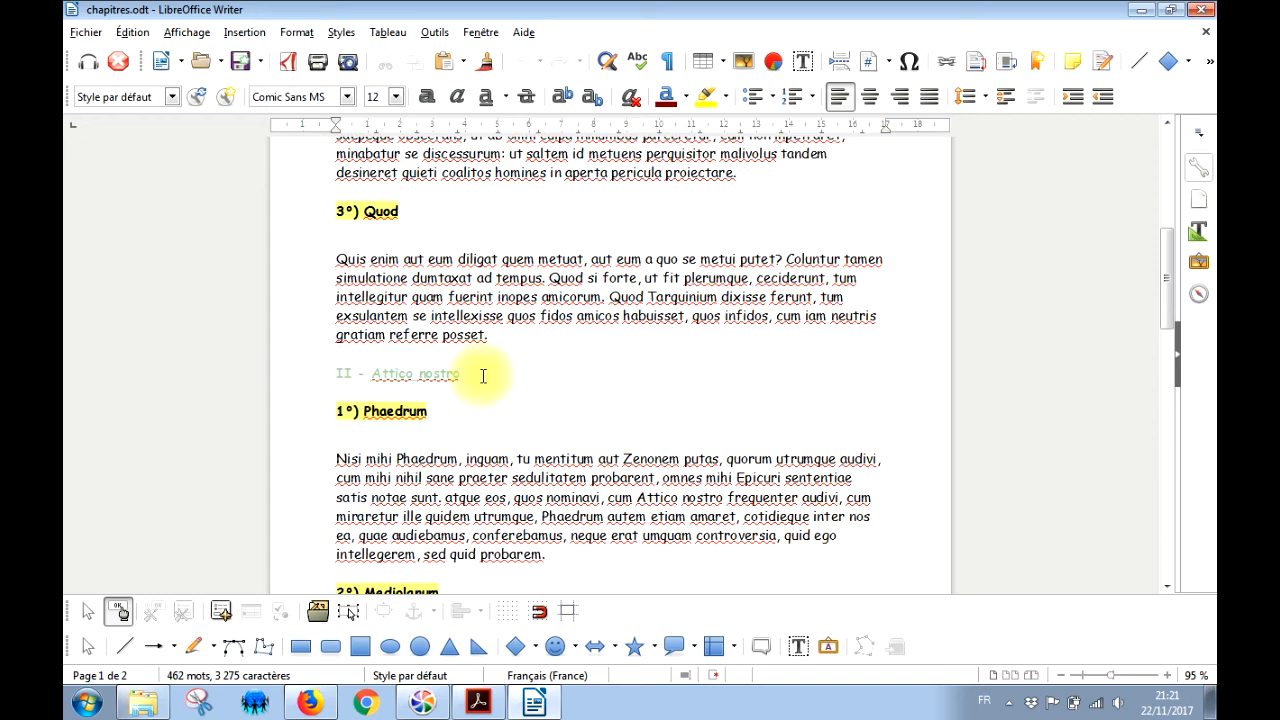
scroll(483, 376, "down", 10)
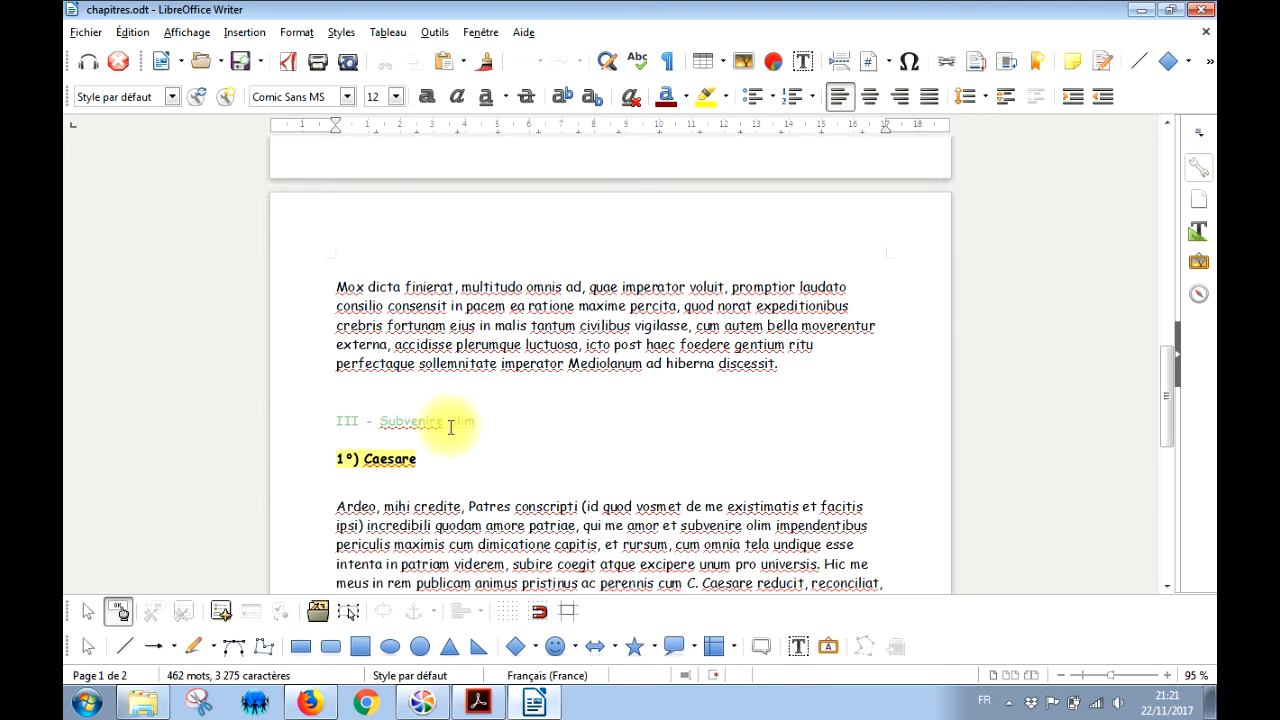
scroll(535, 443, "down", 2)
scroll(541, 447, "down", 6)
scroll(541, 447, "up", 10)
scroll(541, 447, "up", 18)
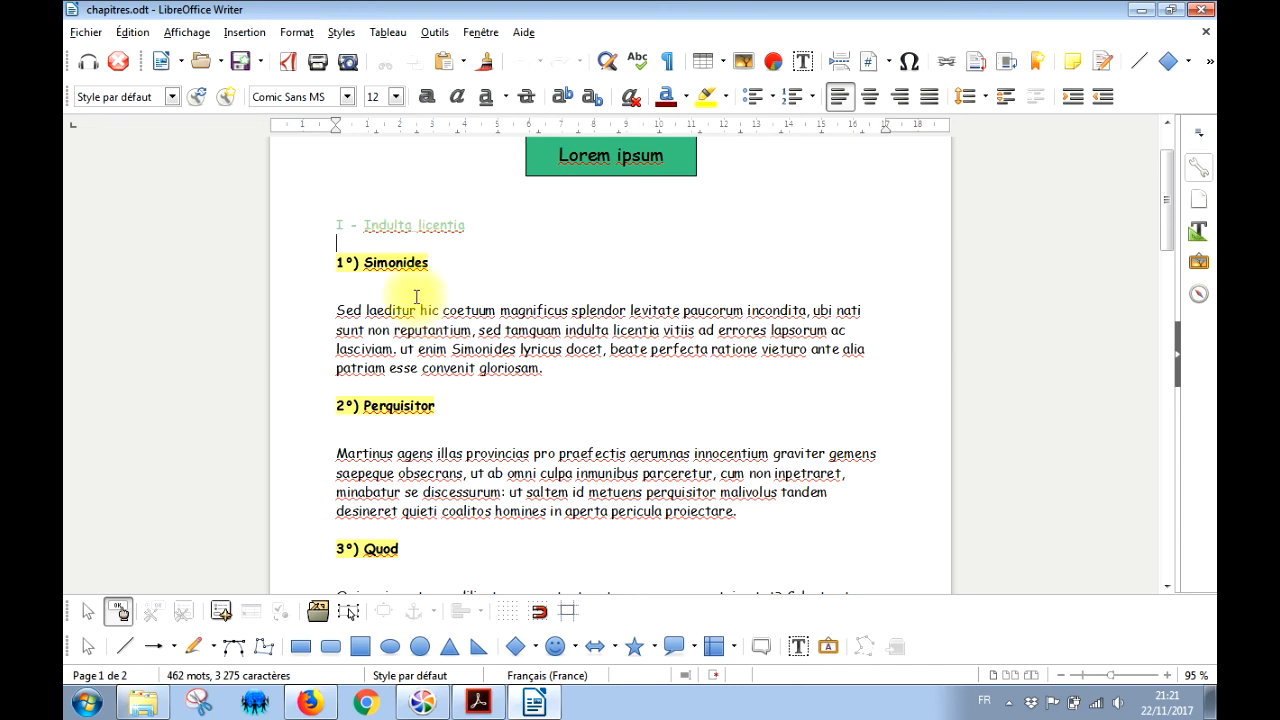
- Check the numbering of the Titre niveau 2 headings from Simonides through to Torpescit
left_click(363, 262)
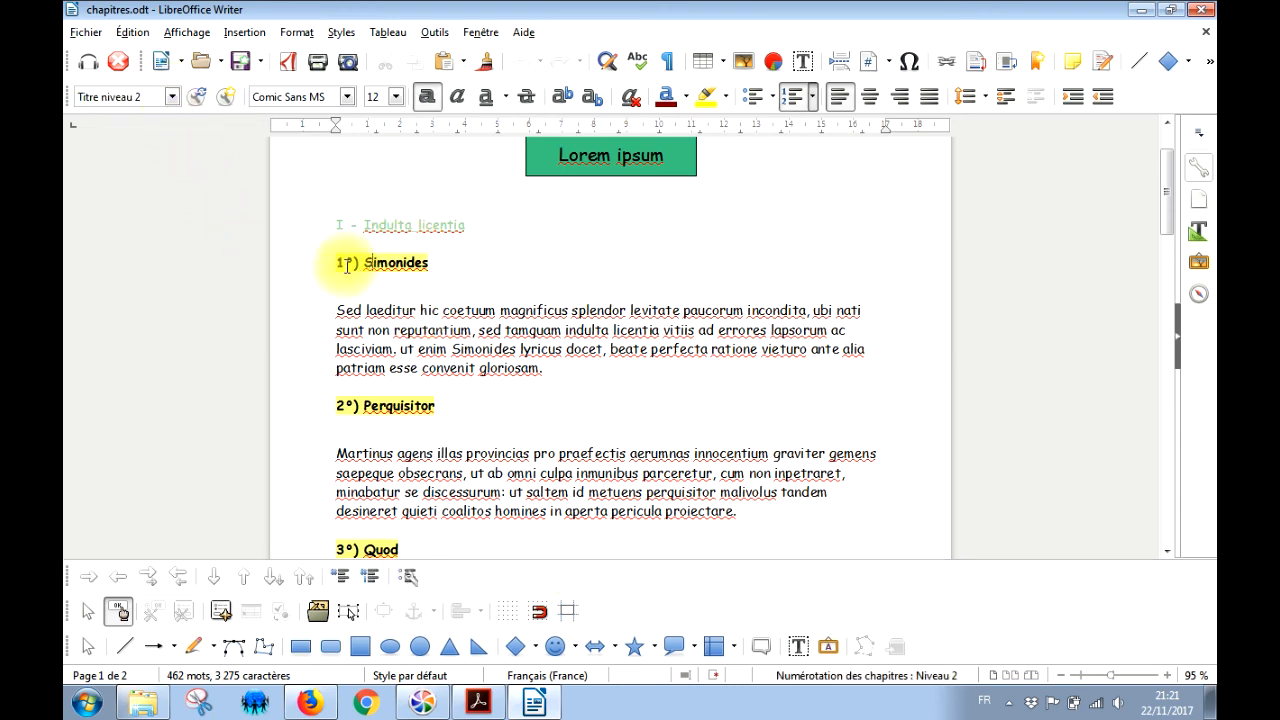
scroll(375, 350, "down", 2)
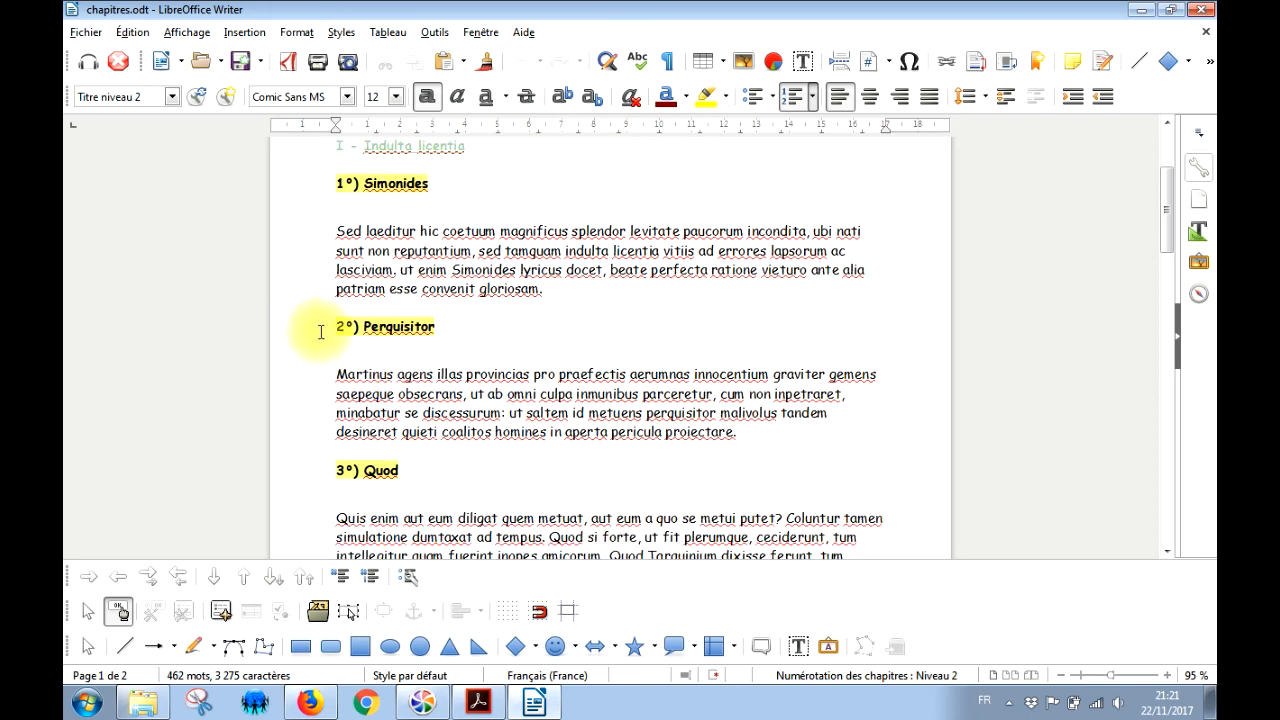
scroll(350, 390, "down", 1)
scroll(380, 420, "down", 6)
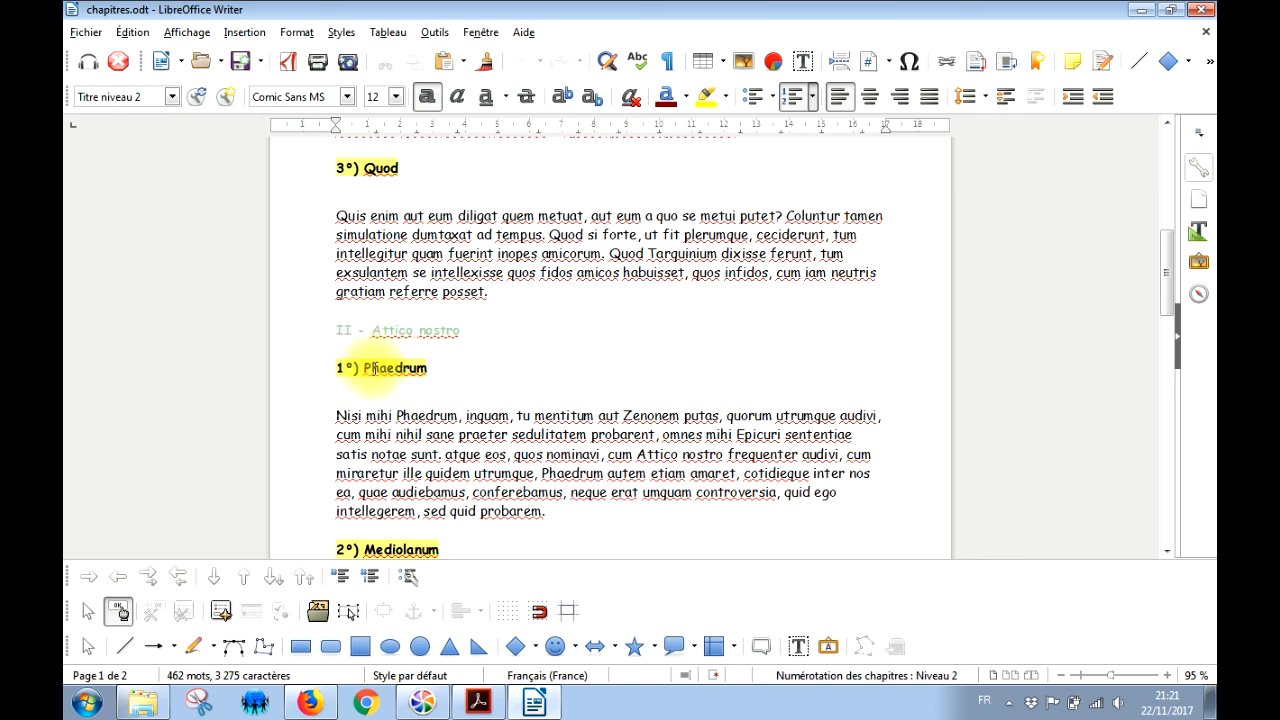
scroll(372, 412, "down", 4)
scroll(379, 380, "down", 8)
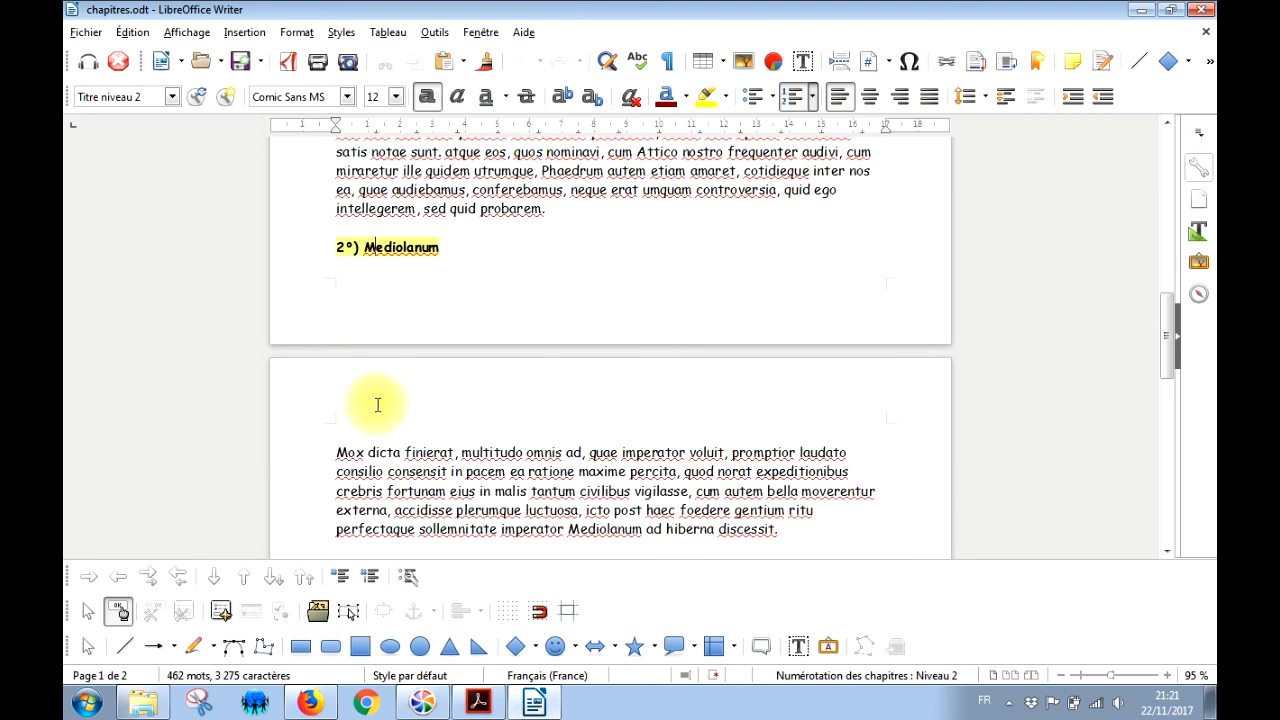
scroll(480, 400, "down", 4)
scroll(384, 351, "down", 11)
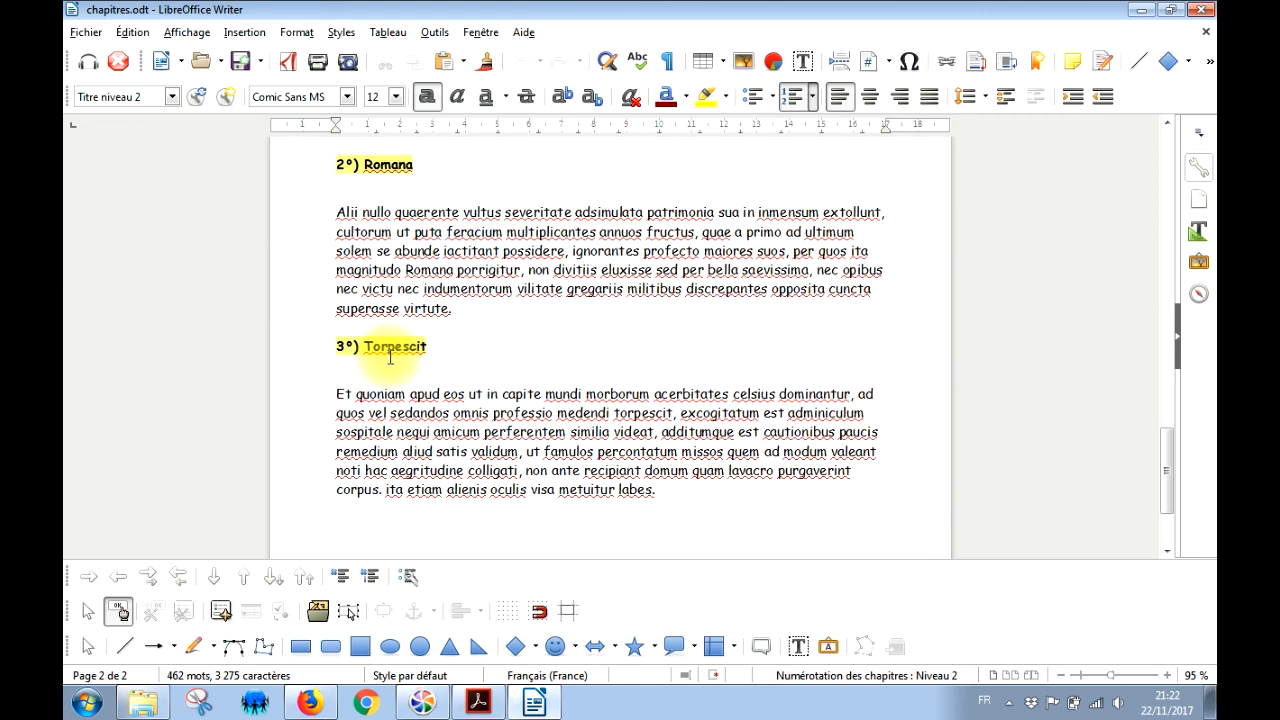
- Inspect the document's pages in print preview, close the preview and minimize the document window
left_click(347, 61)
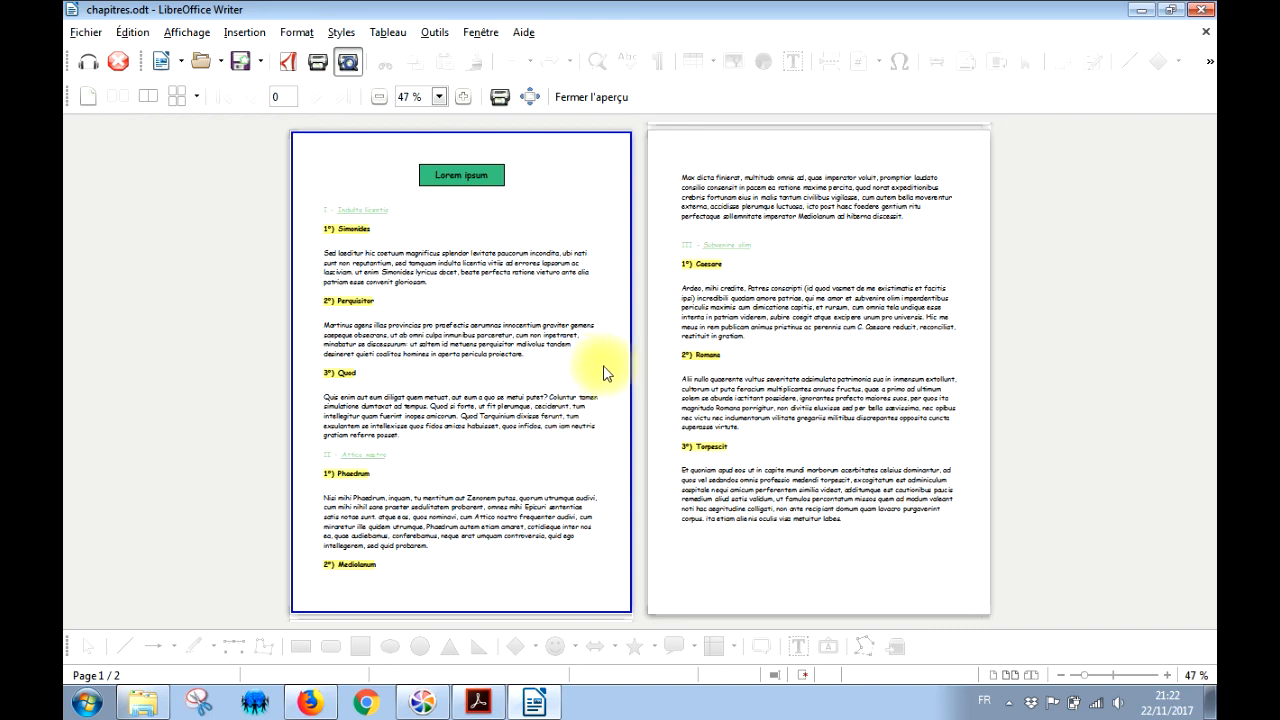
left_click(592, 97)
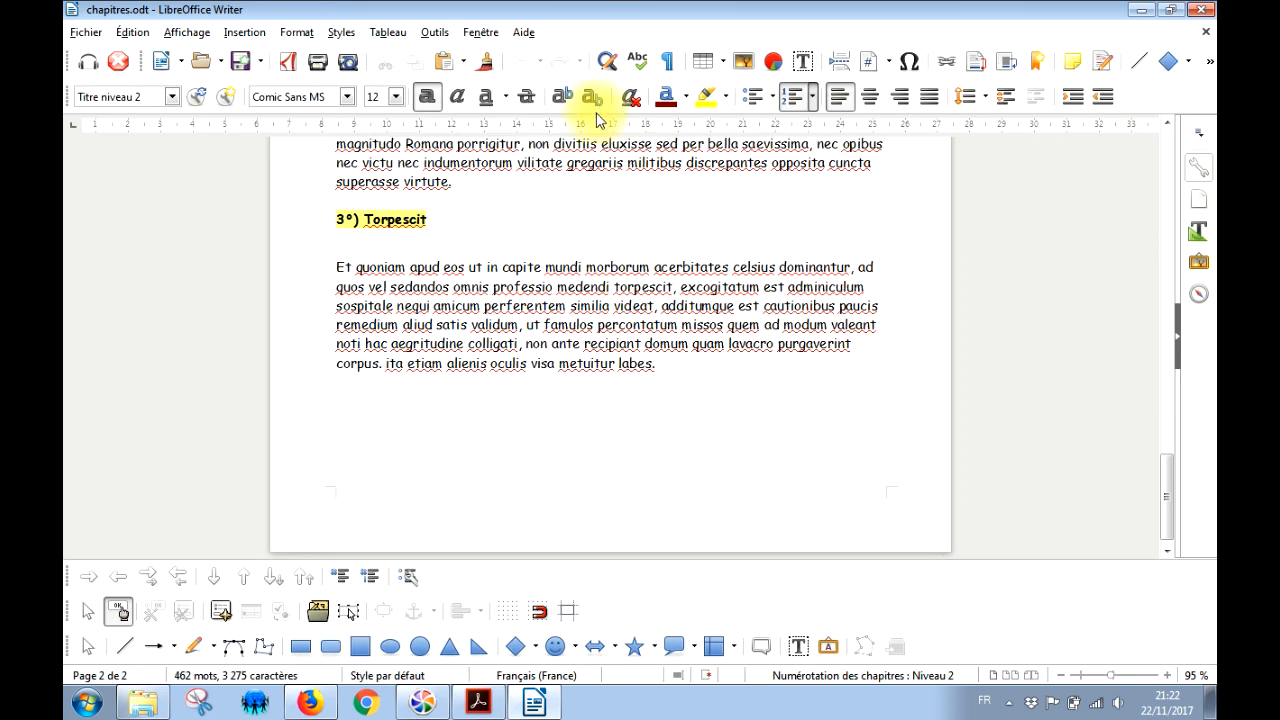
left_click(1142, 10)
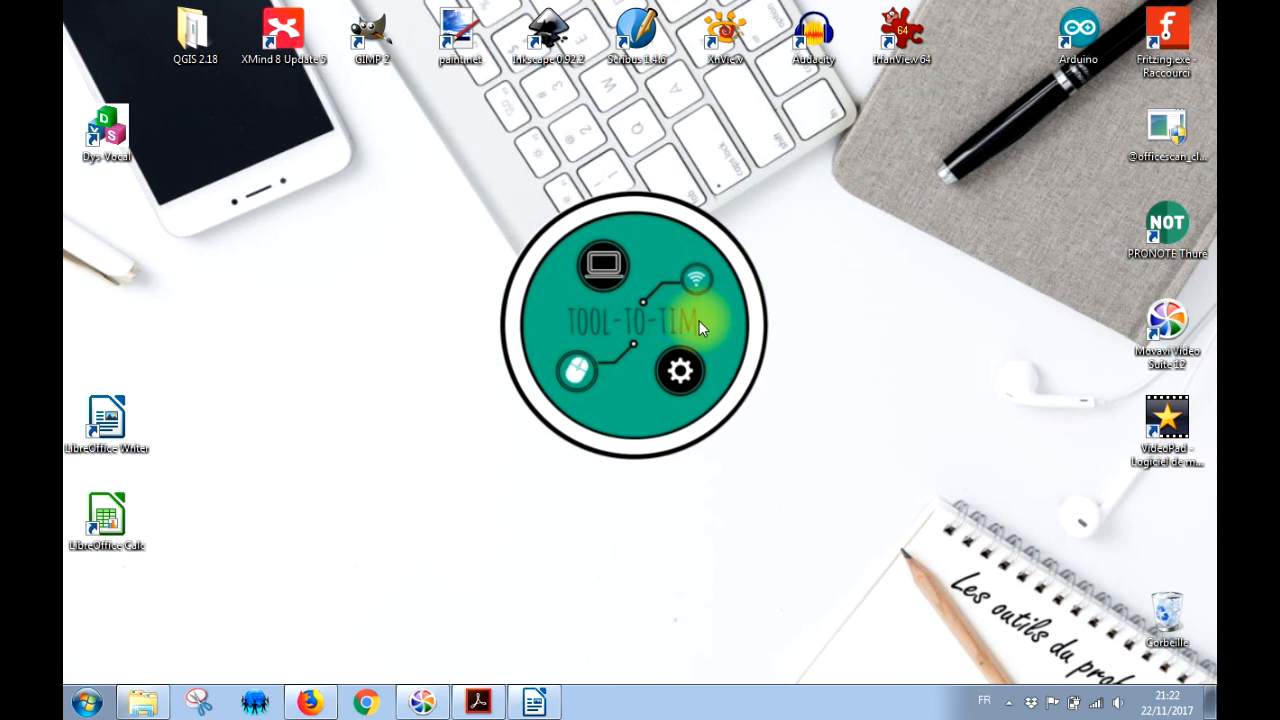